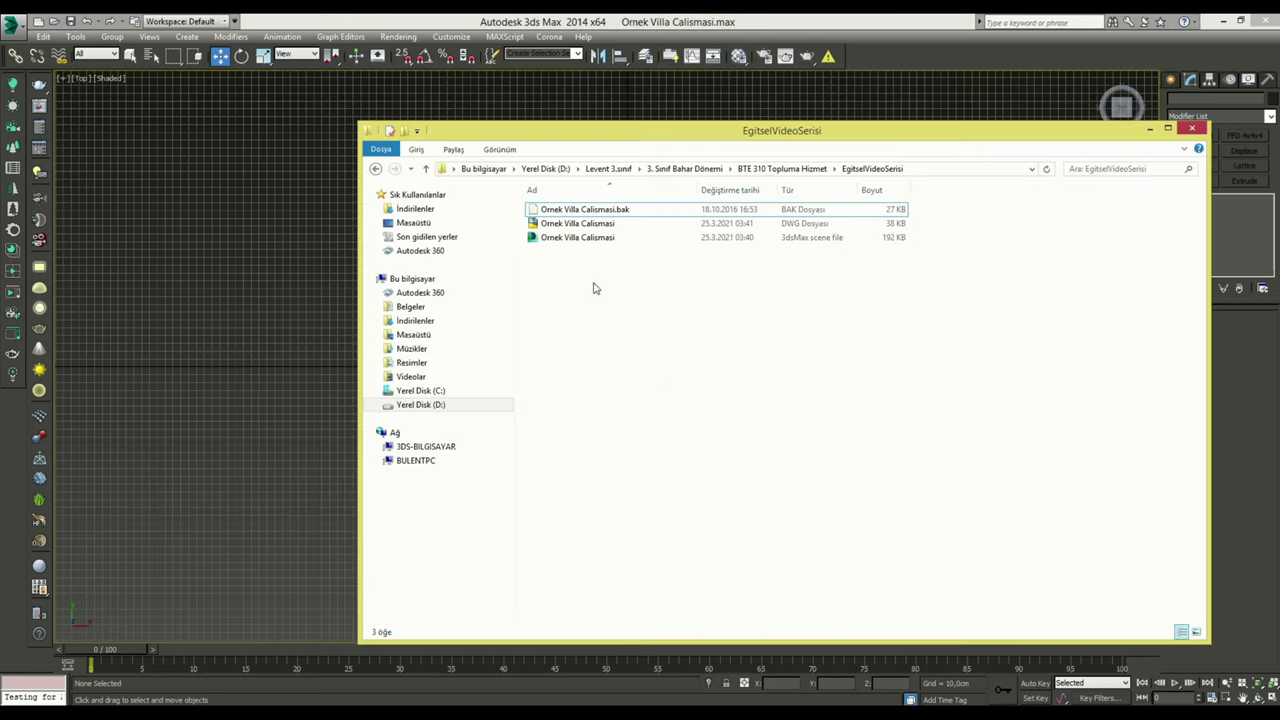
Import the Ornek Villa Calismasi DWG floor plans into the Top viewport and frame them.
mouse_move(577, 223)
mouse_down()
mouse_move(575, 466)
mouse_move(628, 374)
mouse_up()
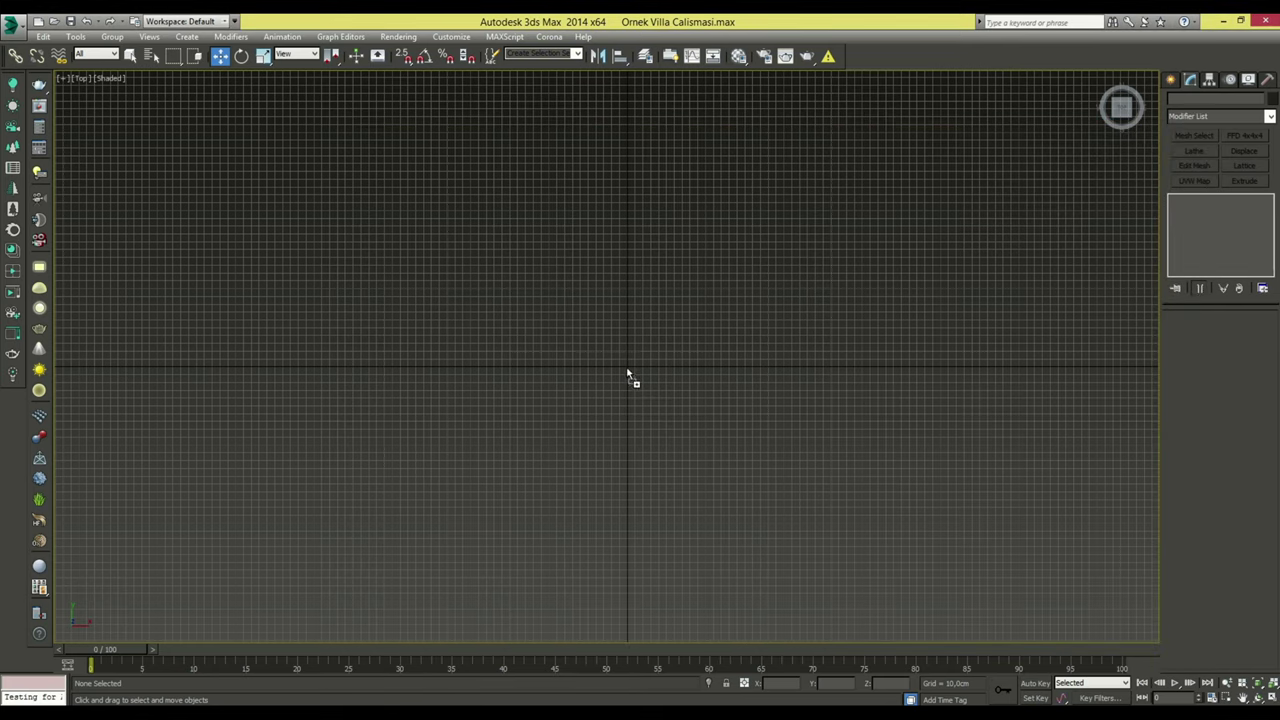
click(650, 376)
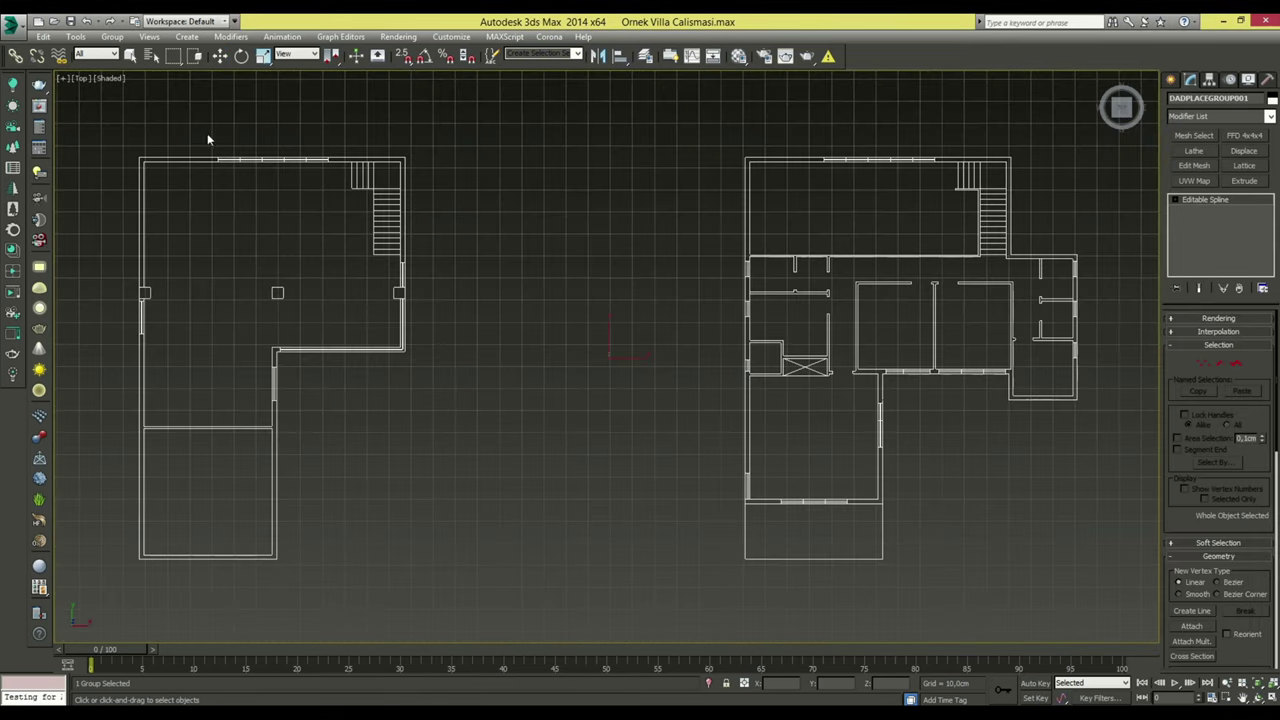
scroll(665, 308, down, 6)
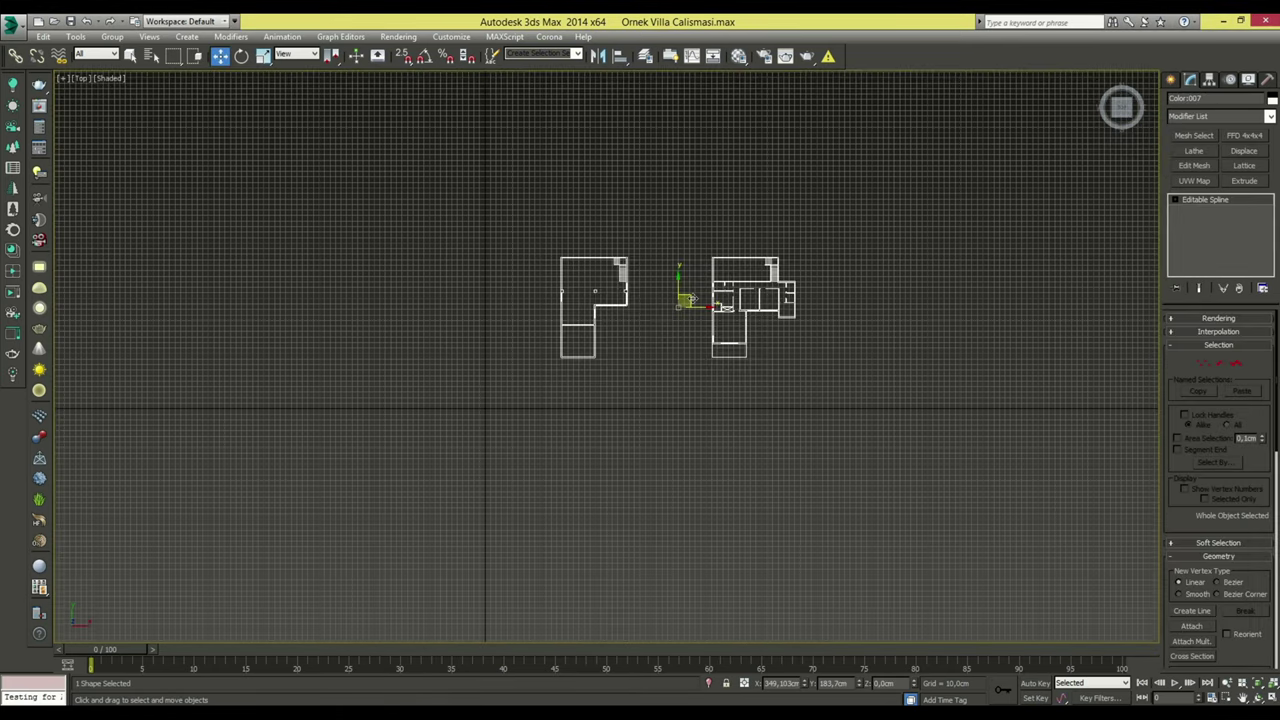
middle_drag(515, 437, 601, 381)
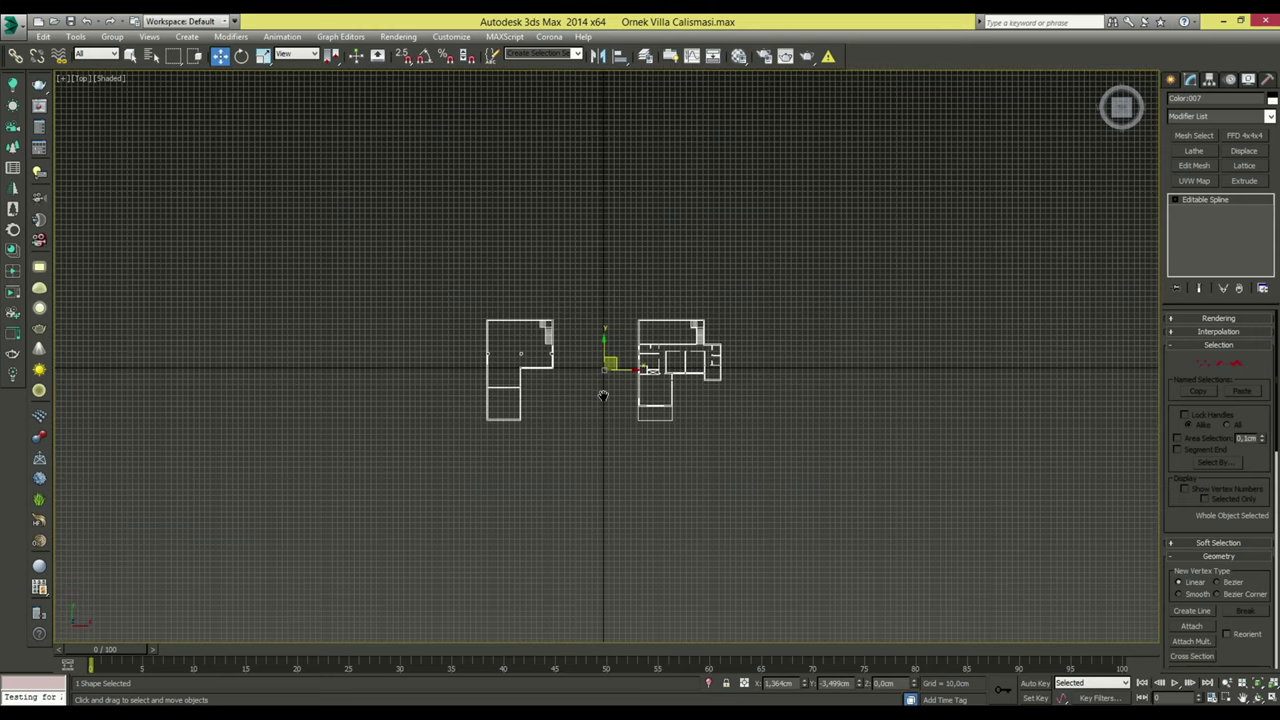
Group both floor plans into a group named 'c'.
click(112, 36)
click(130, 52)
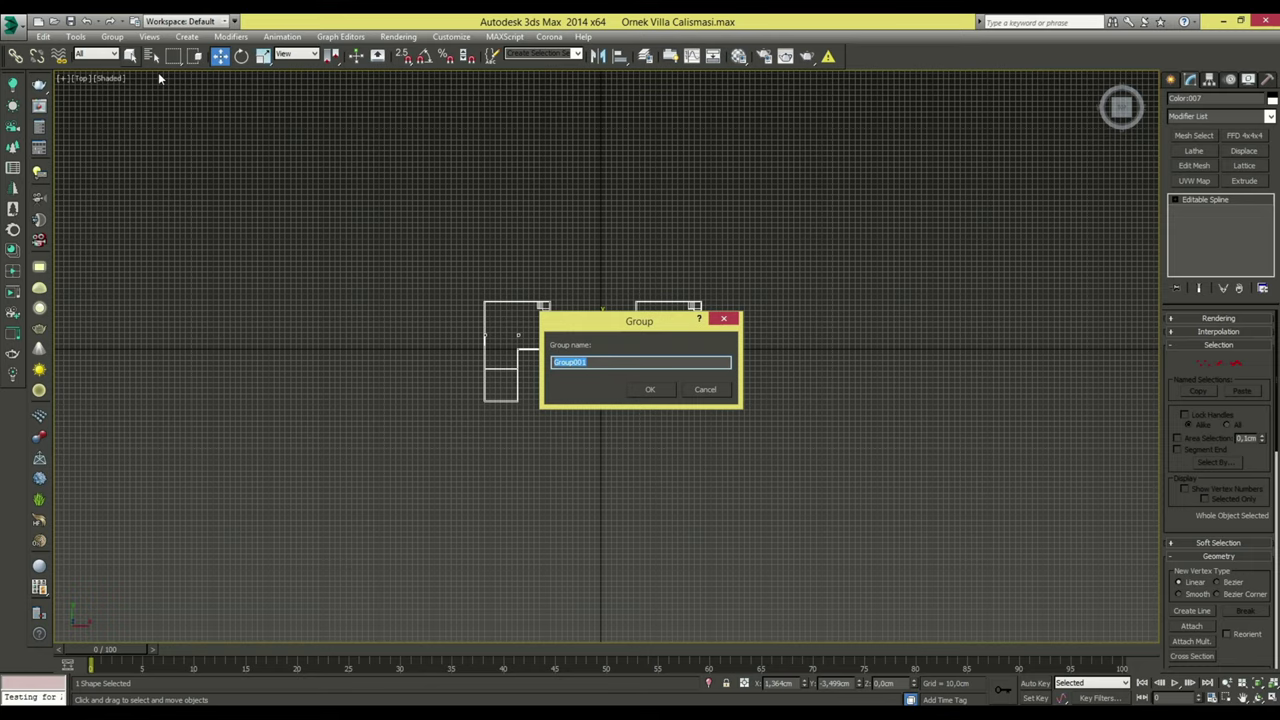
text(czg rfs)
key(Return)
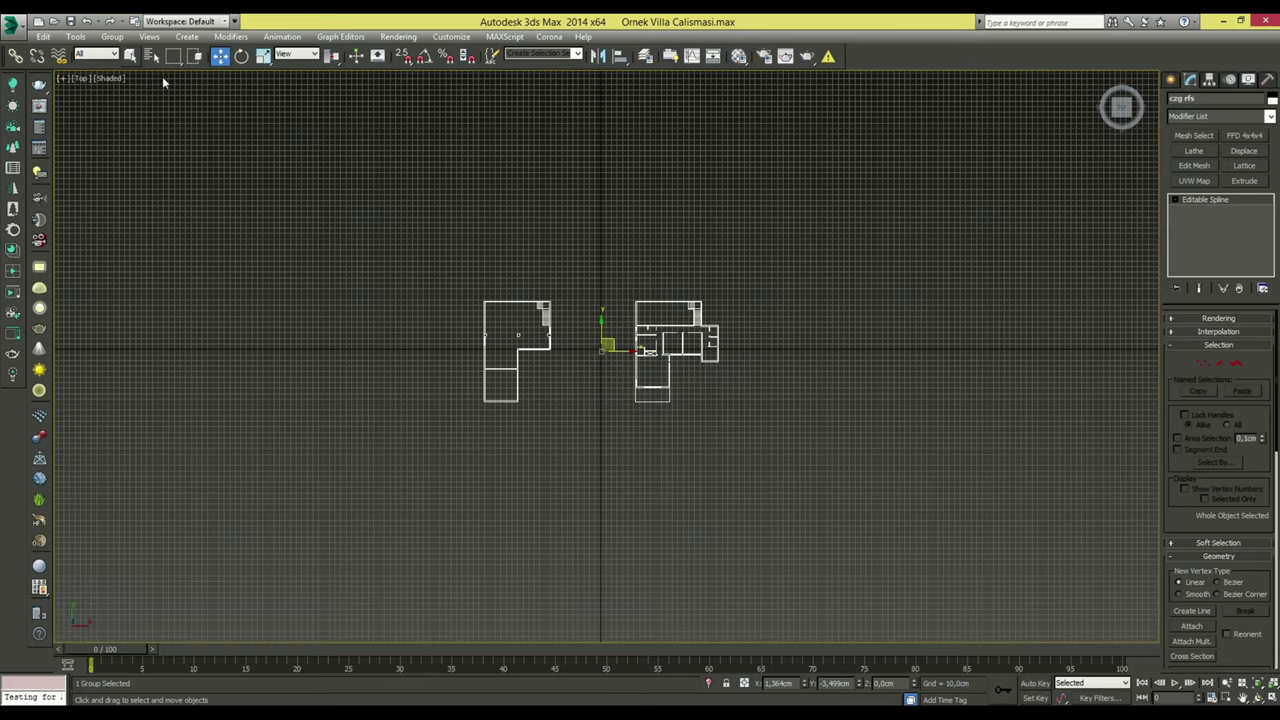
scroll(618, 368, up, 2)
scroll(600, 350, up, 3)
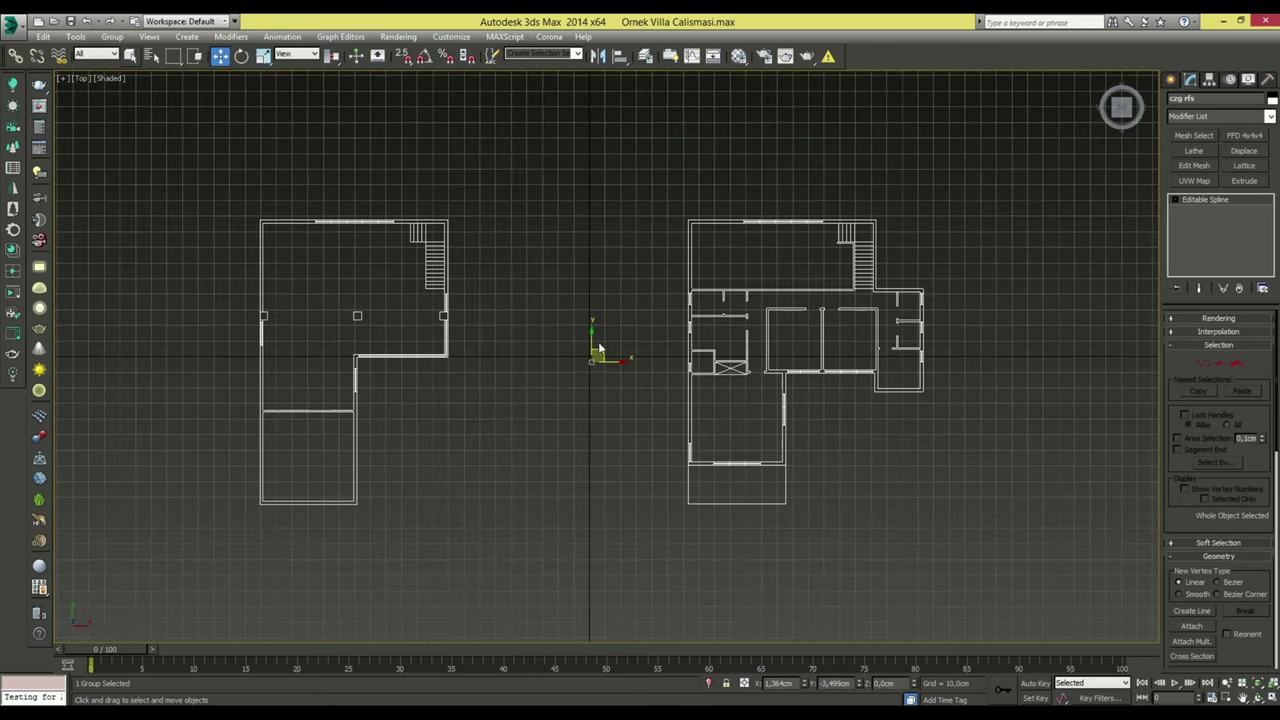
drag(600, 352, 596, 349)
Move the plan group to the origin with X 0 and Y 0.
double_click(794, 682)
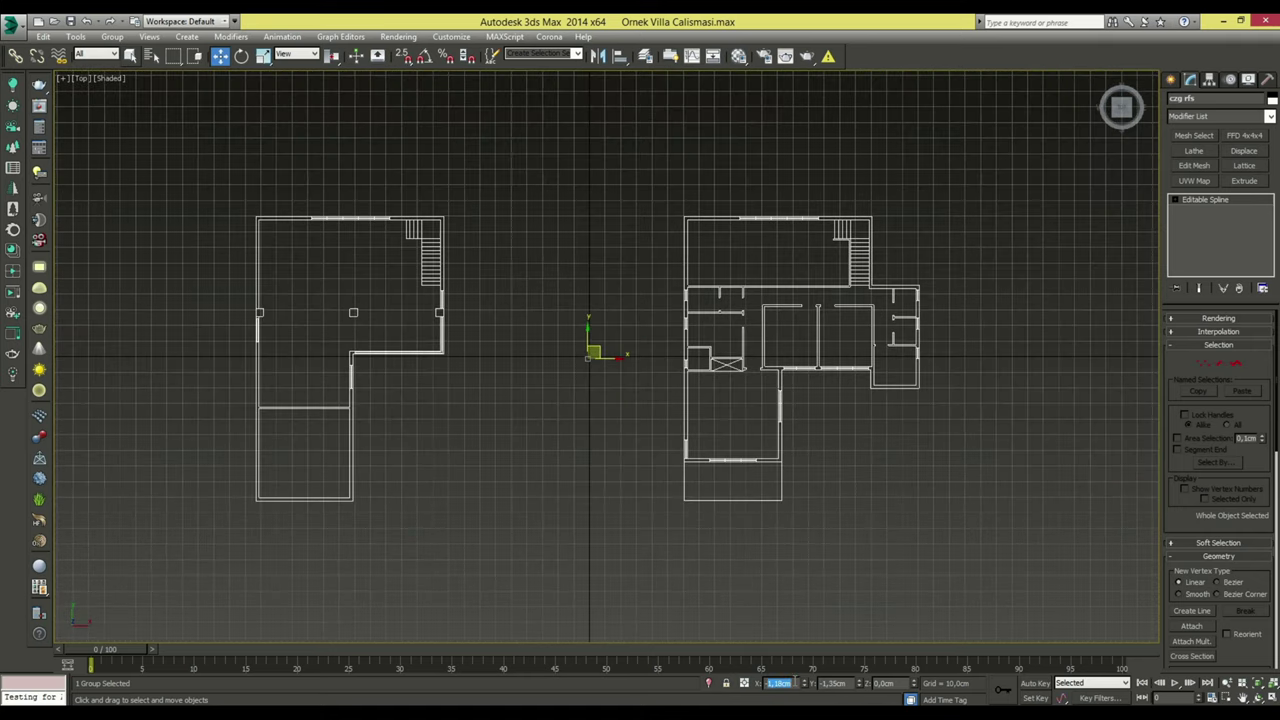
text(0)
key(Tab)
text(0)
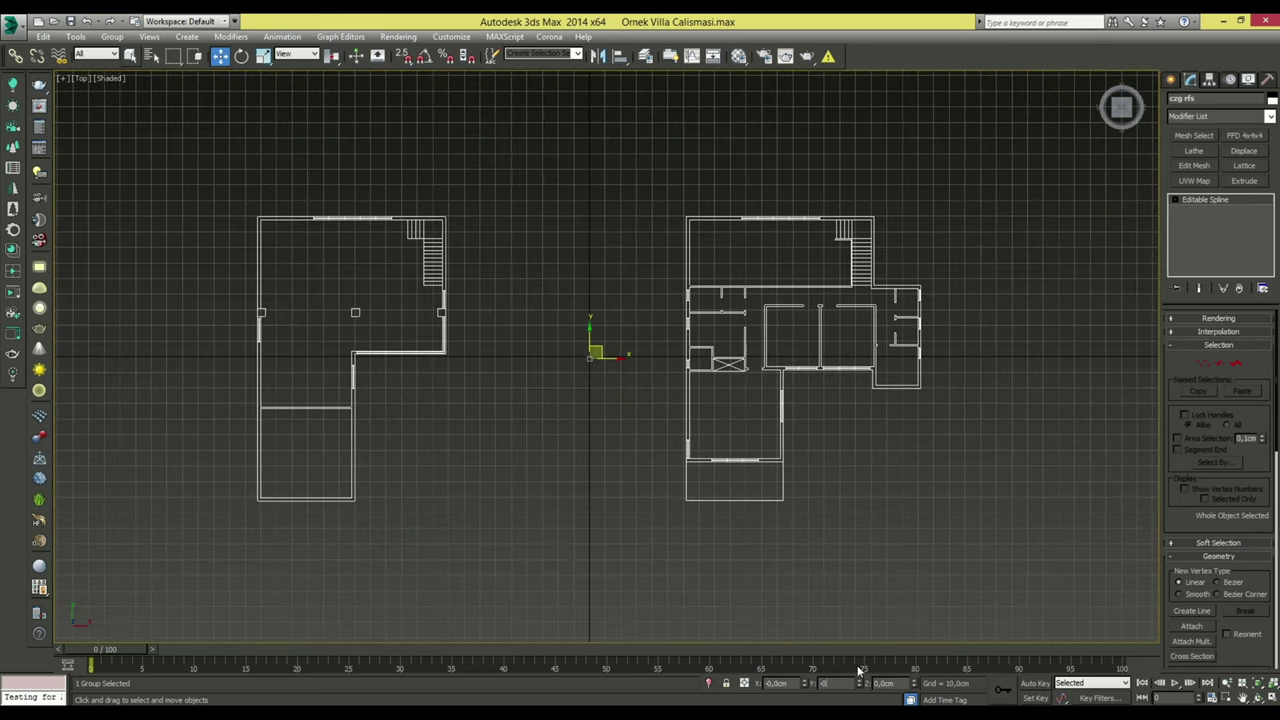
click(890, 583)
click(710, 345)
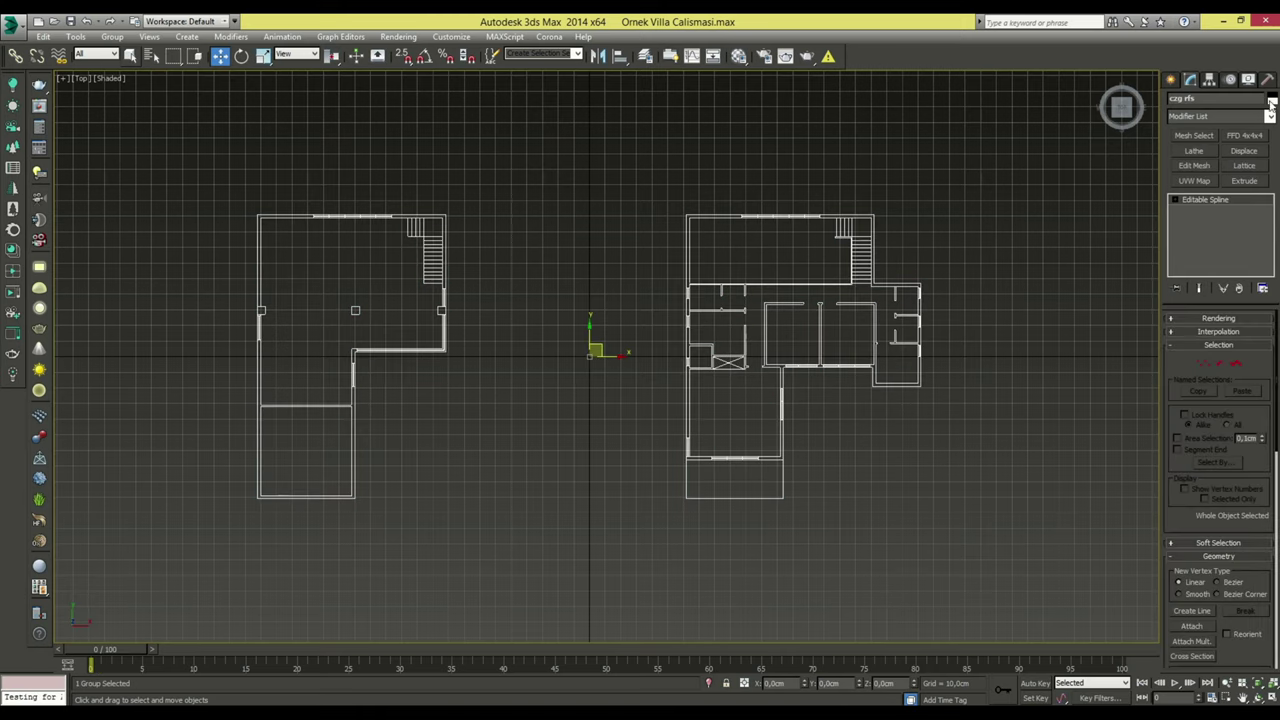
Give the grouped plan linework a white object colour, then deselect it.
click(1271, 100)
click(861, 392)
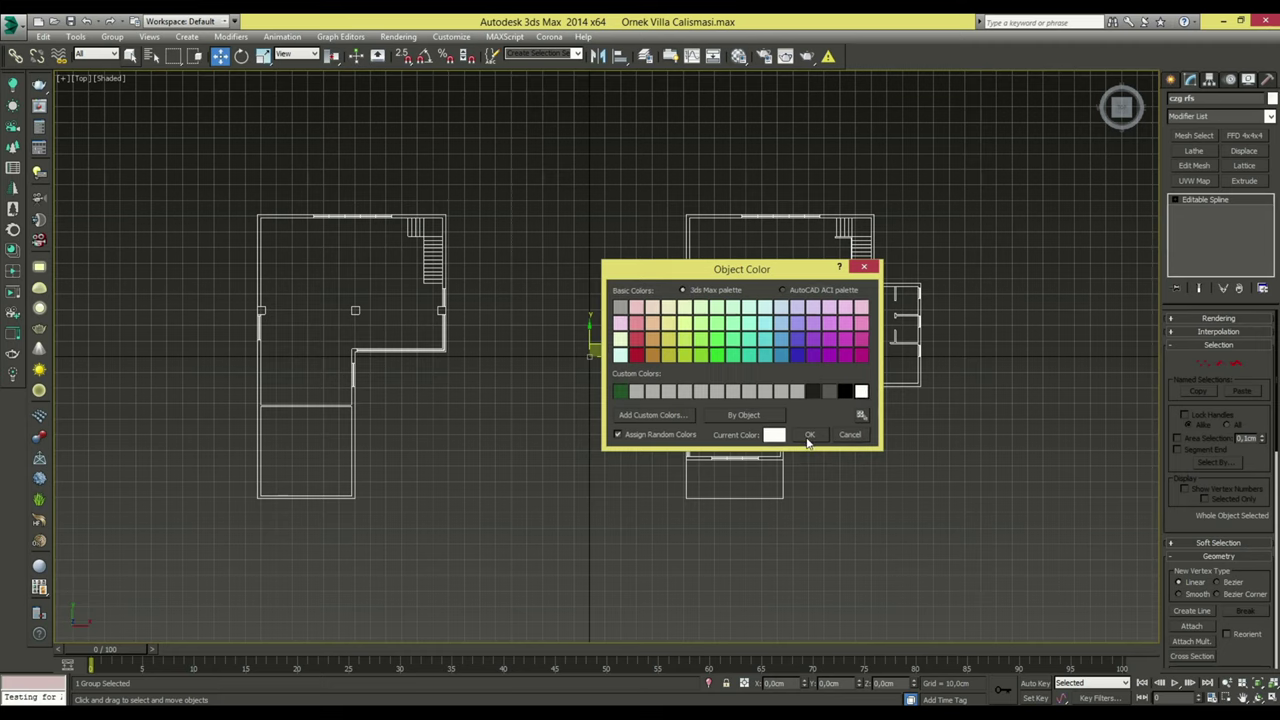
click(809, 434)
click(611, 243)
Reselect the floor plan group and activate the Select and Scale tool.
middle_drag(388, 203, 452, 239)
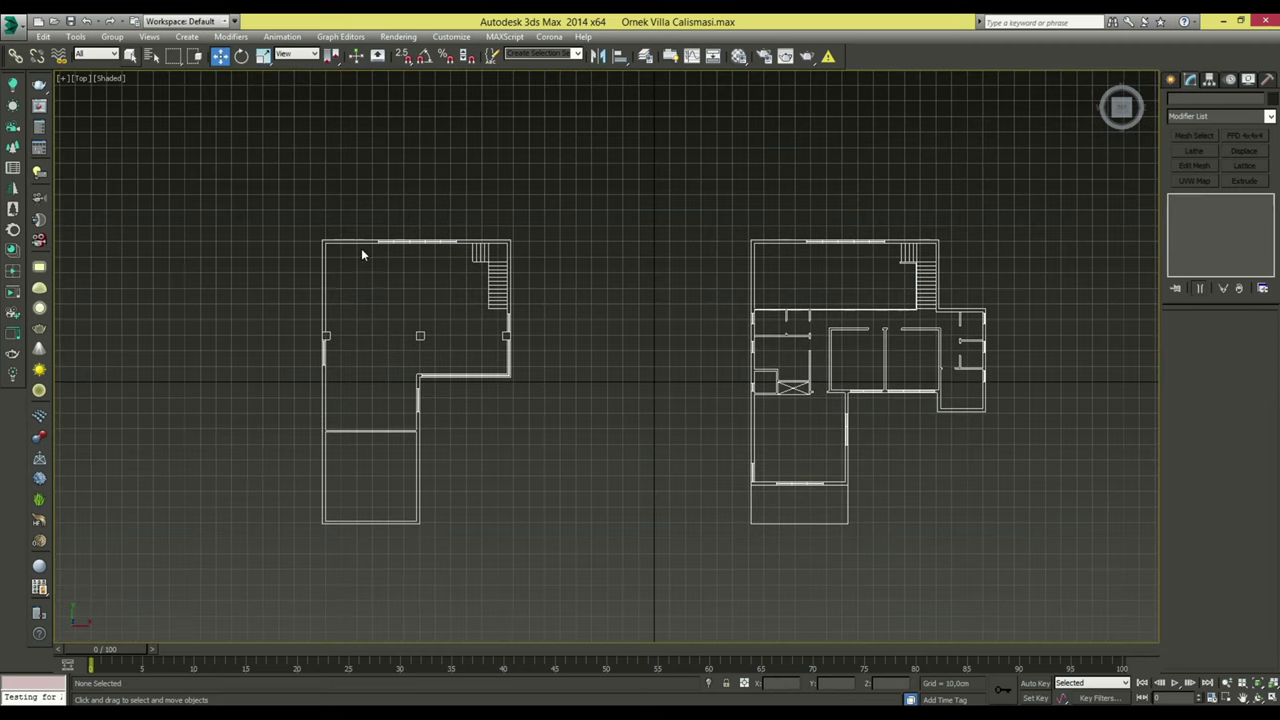
scroll(352, 249, up, 2)
scroll(347, 257, down, 2)
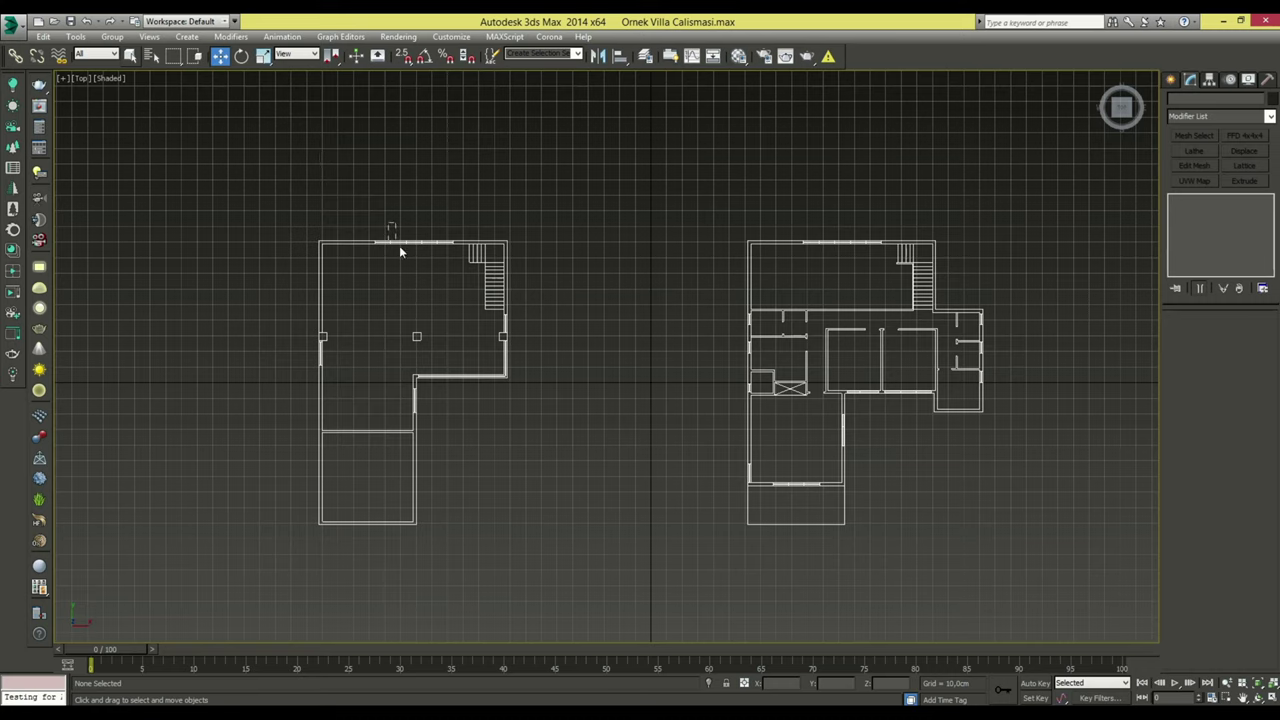
click(399, 252)
click(264, 56)
Scale the floor plan group to 1000% in X and Y in Scale Transform Type-In.
right_click(266, 57)
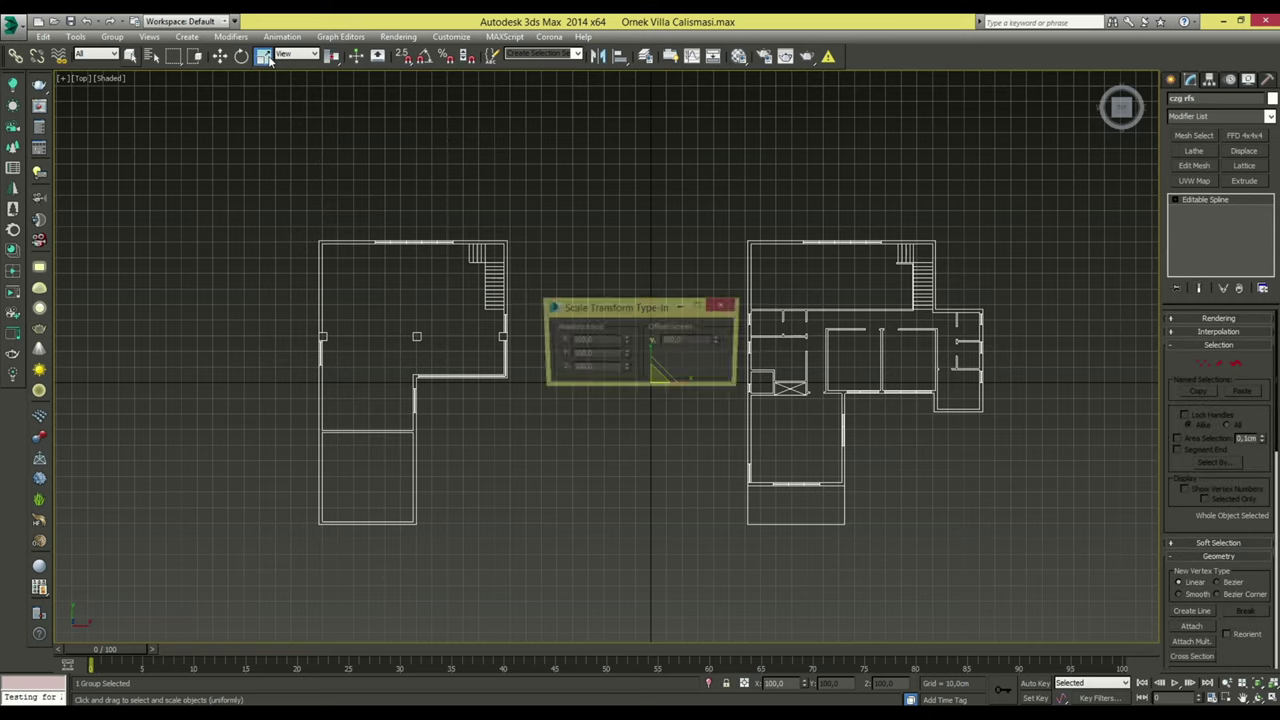
double_click(598, 341)
text(10)
double_click(597, 355)
text(1)
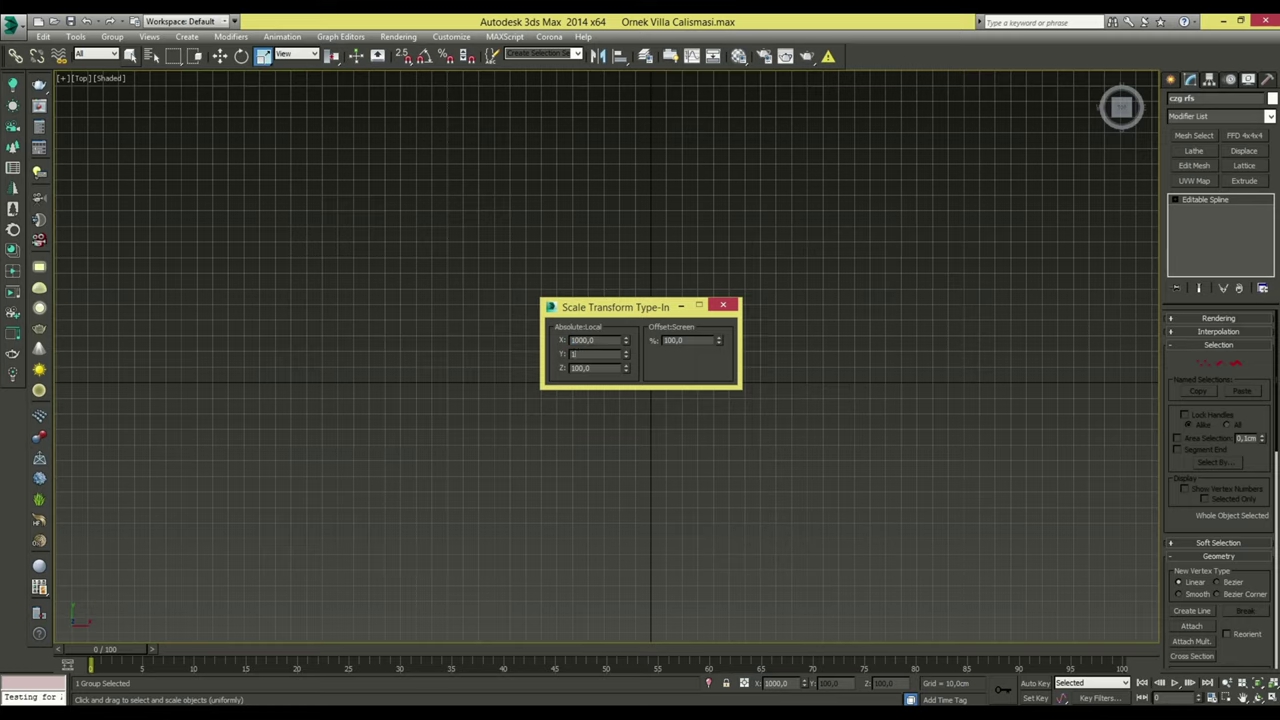
text(000)
double_click(595, 367)
click(722, 304)
Switch back to Move, frame both enlarged plans and deselect the group.
scroll(786, 500, down, 5)
scroll(797, 503, down, 3)
middle_drag(797, 503, 807, 450)
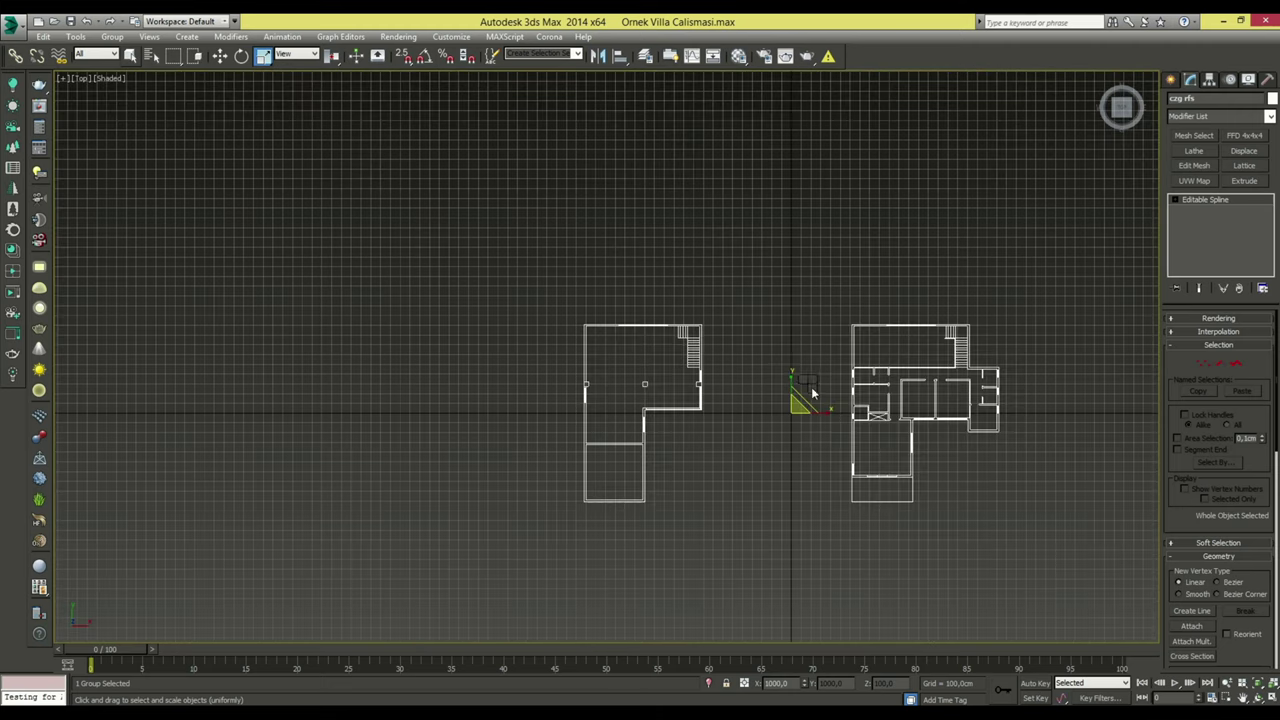
key(w)
mouse_move(889, 350)
middle_down()
mouse_move(812, 330)
mouse_move(785, 345)
middle_up()
click(826, 251)
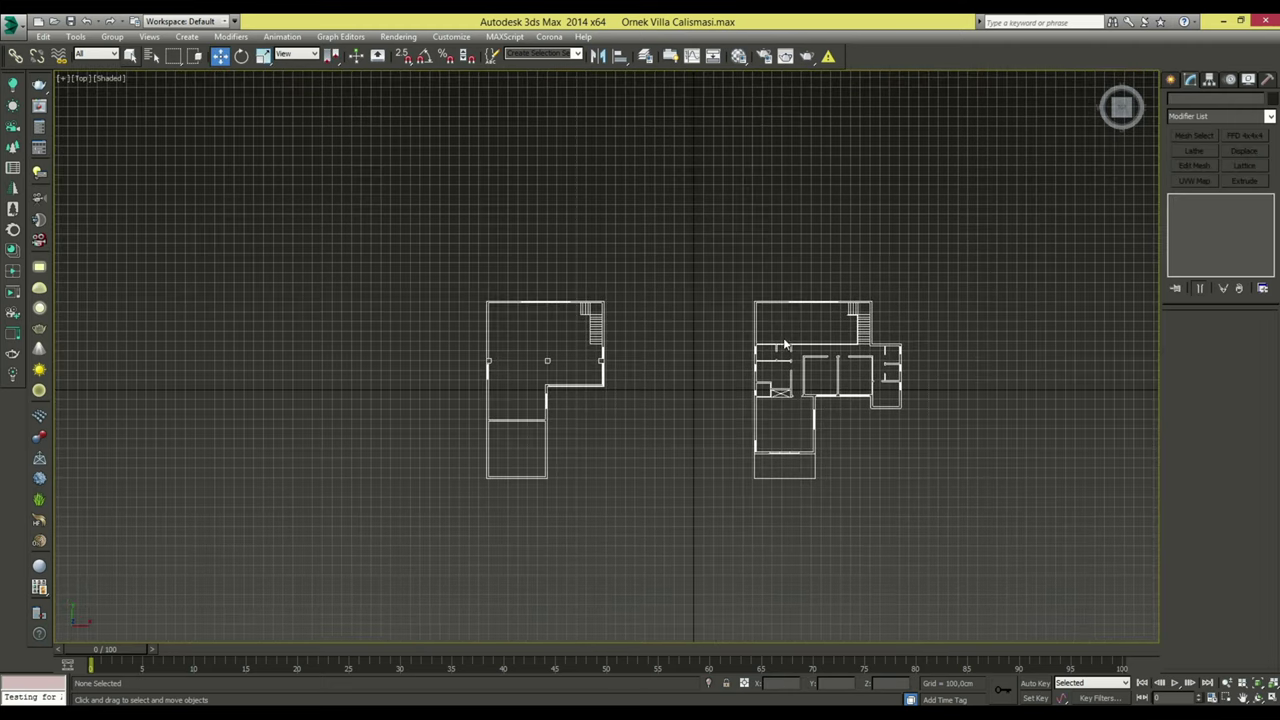
Start the Line tool and zoom in on the left floor plan's top-left corner.
click(1172, 79)
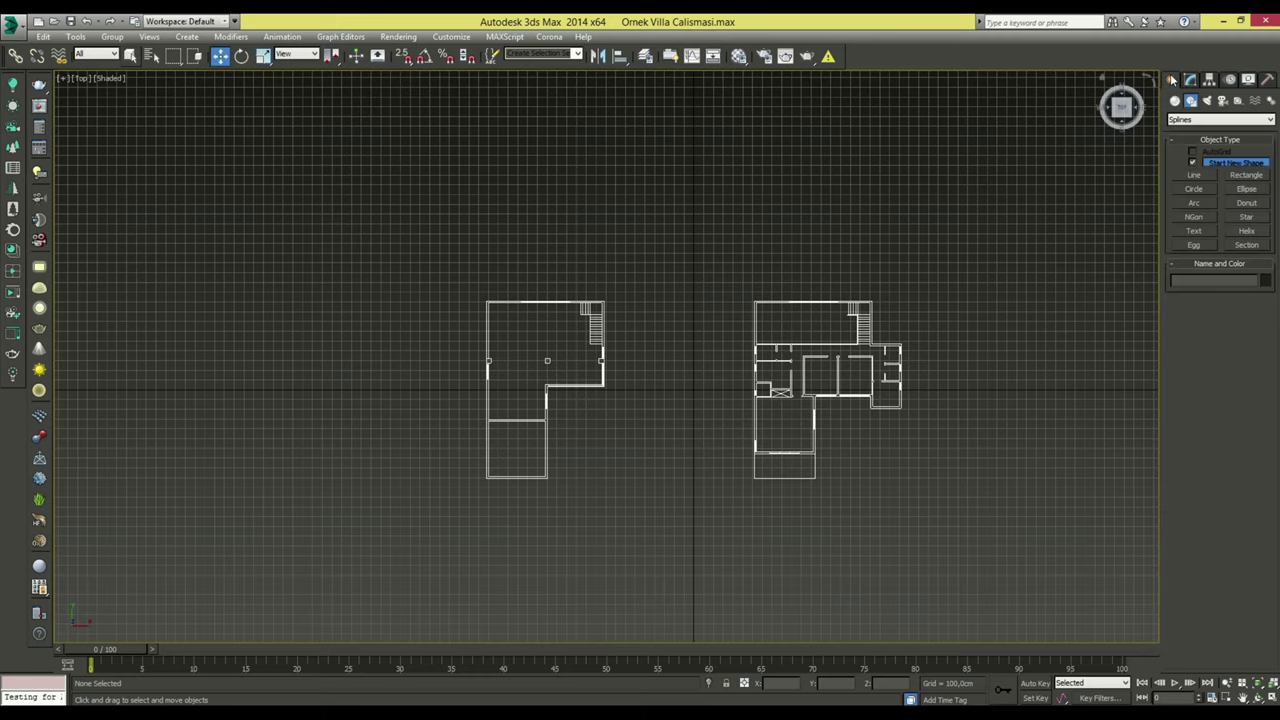
click(1201, 174)
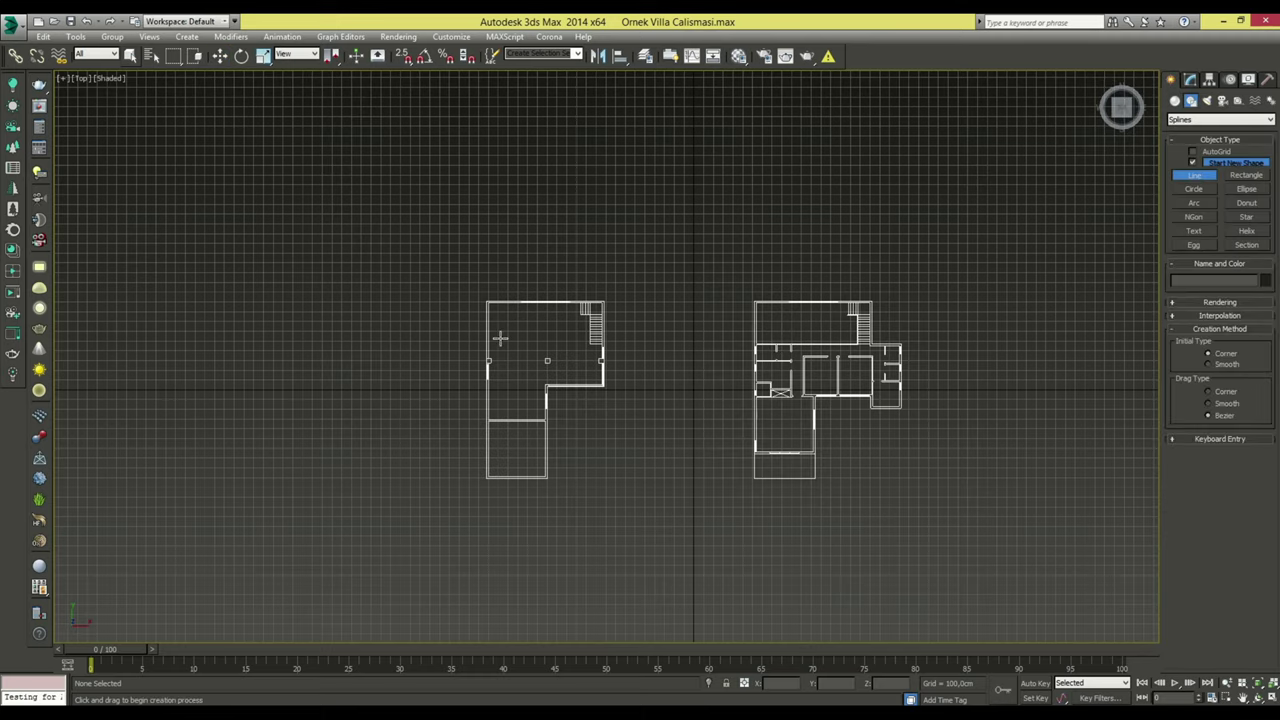
middle_drag(503, 257, 520, 294)
scroll(534, 291, up, 2)
scroll(534, 291, up, 1)
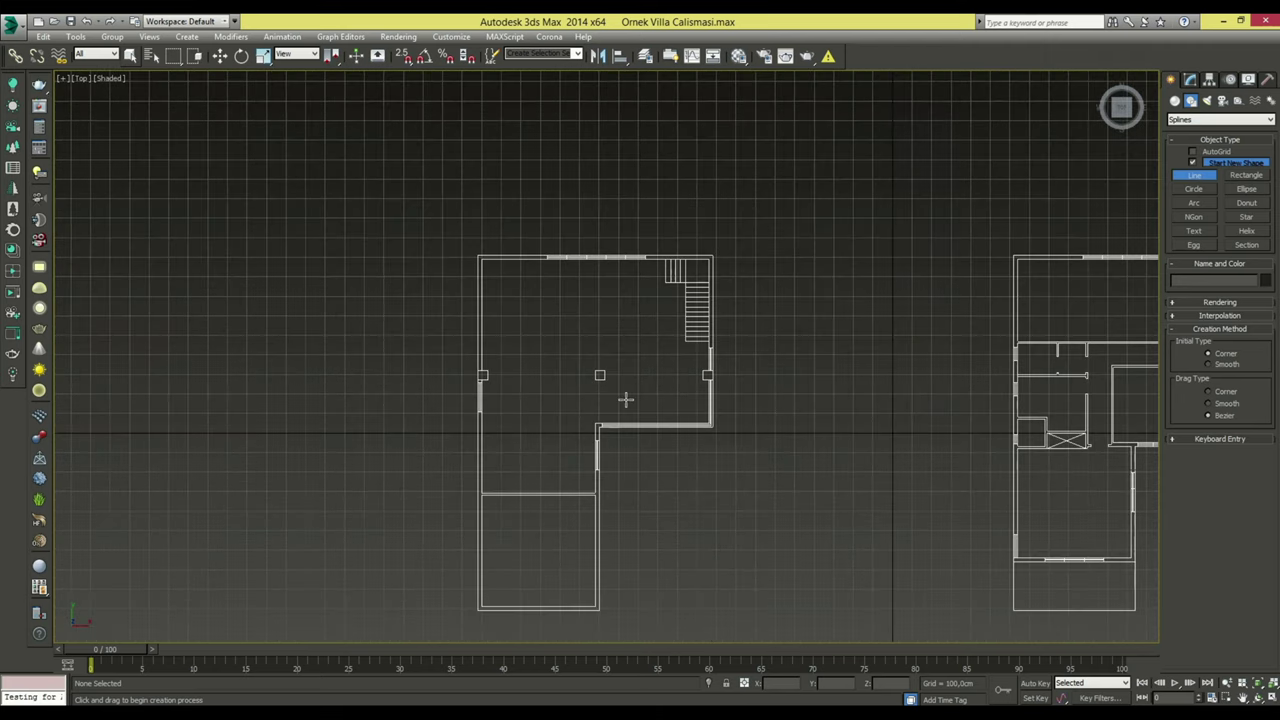
scroll(501, 288, up, 2)
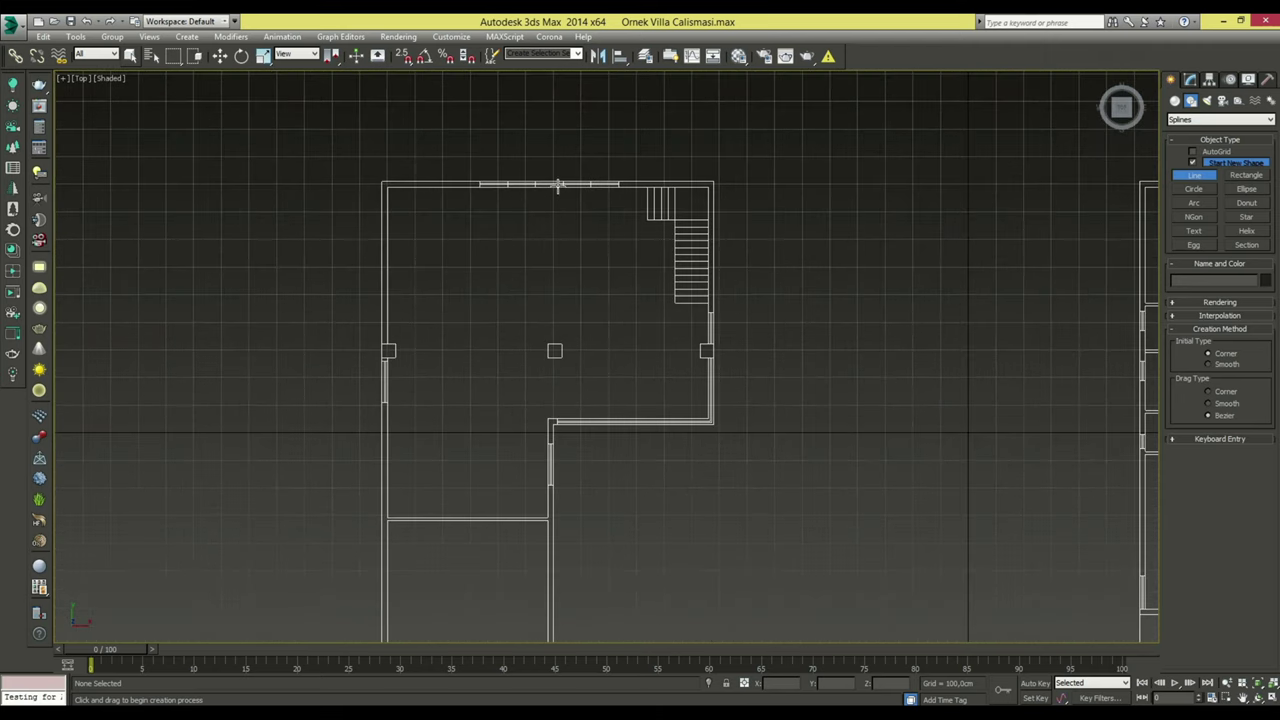
middle_drag(604, 459, 606, 400)
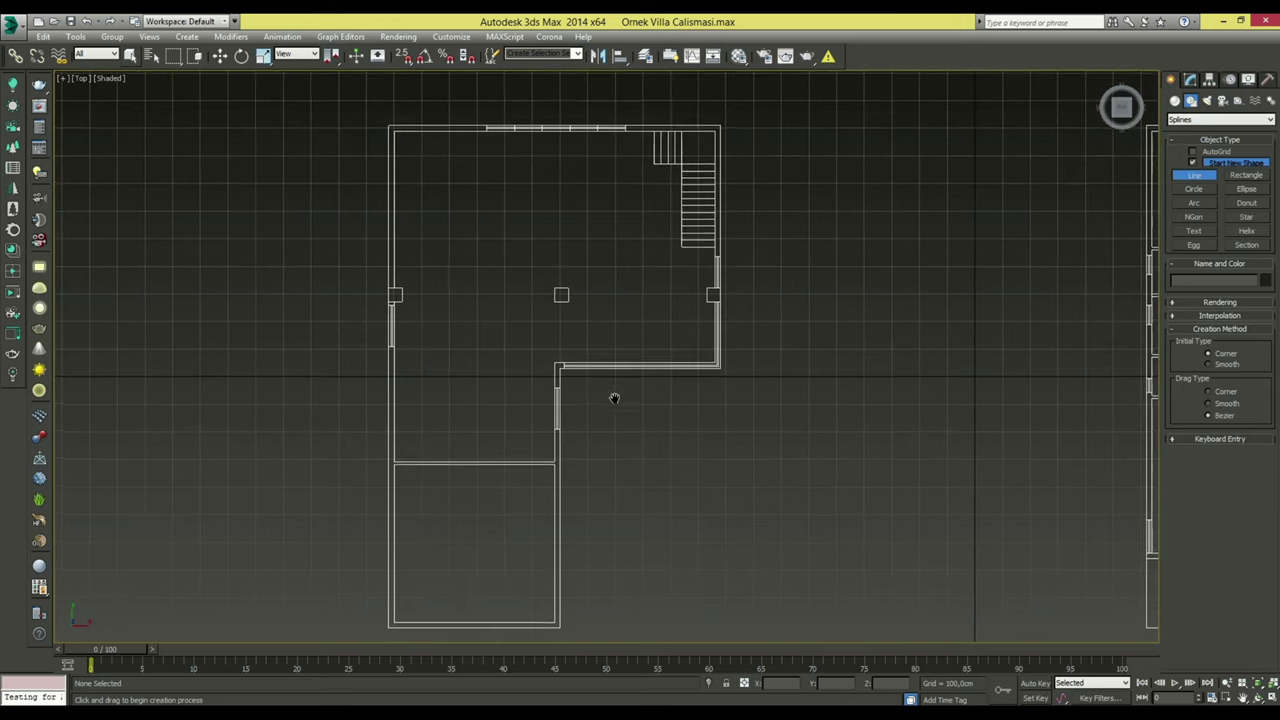
mouse_move(698, 416)
middle_down()
mouse_move(631, 417)
mouse_move(660, 404)
middle_up()
scroll(632, 415, down, 2)
middle_drag(521, 349, 522, 361)
scroll(380, 279, up, 2)
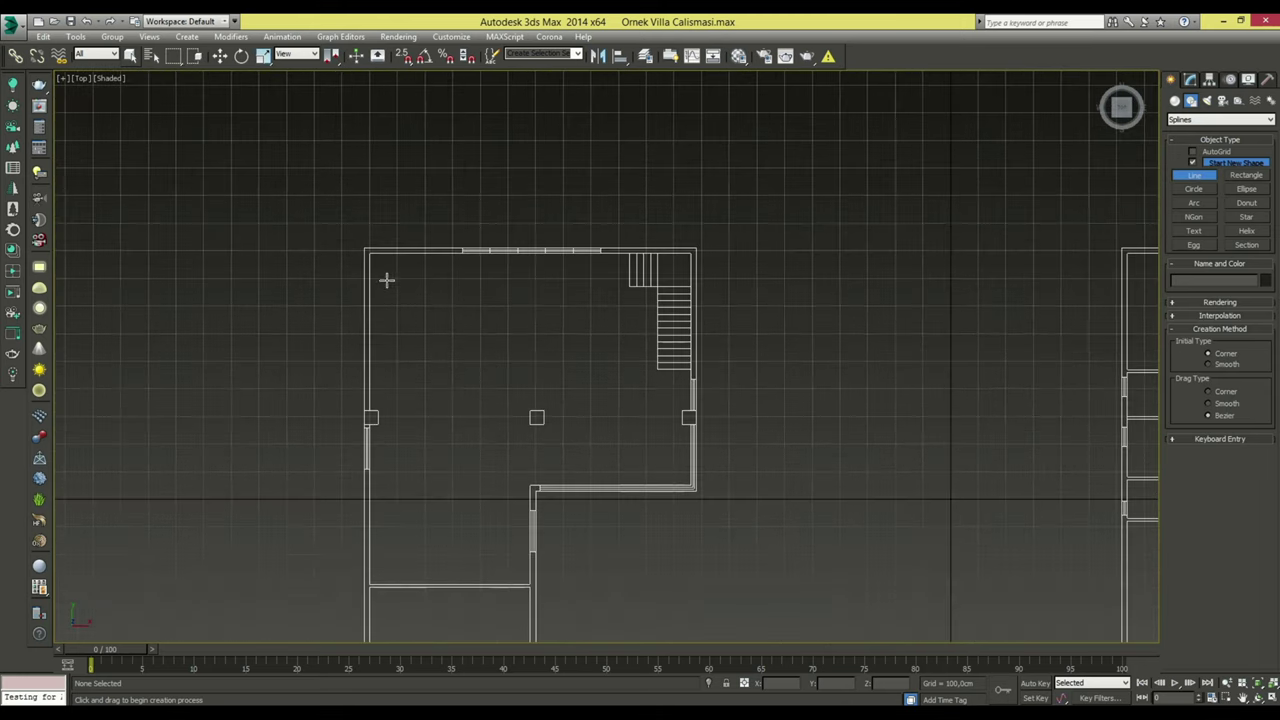
middle_drag(428, 283, 400, 300)
scroll(353, 279, up, 2)
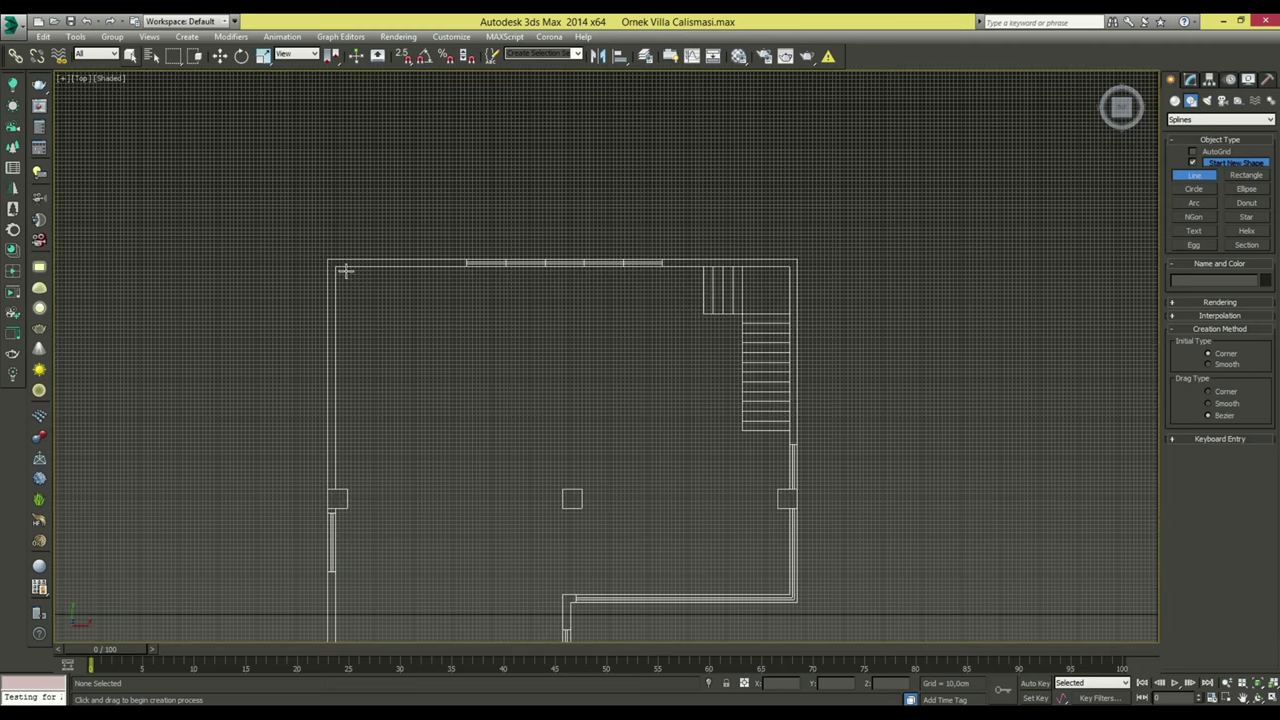
Enable vertex snapping and trace the top-left, top-right and inner wall corners.
key(s)
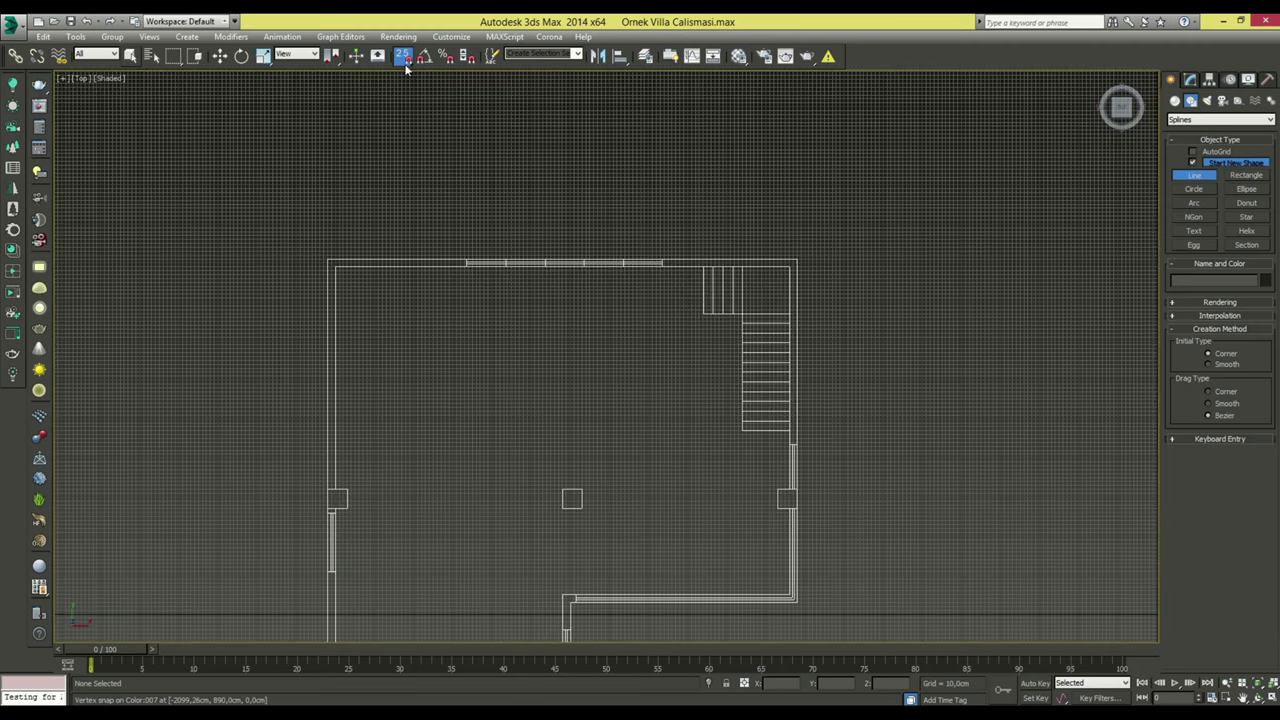
click(406, 60)
click(404, 58)
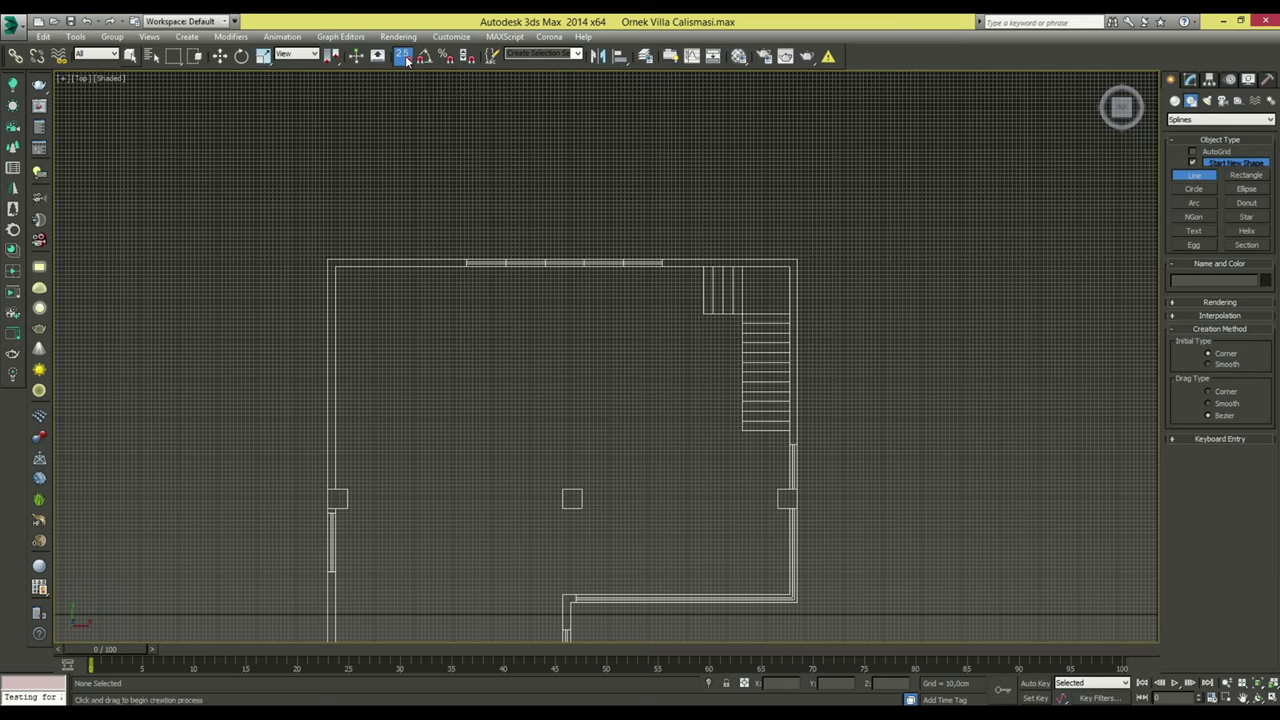
click(329, 260)
click(796, 260)
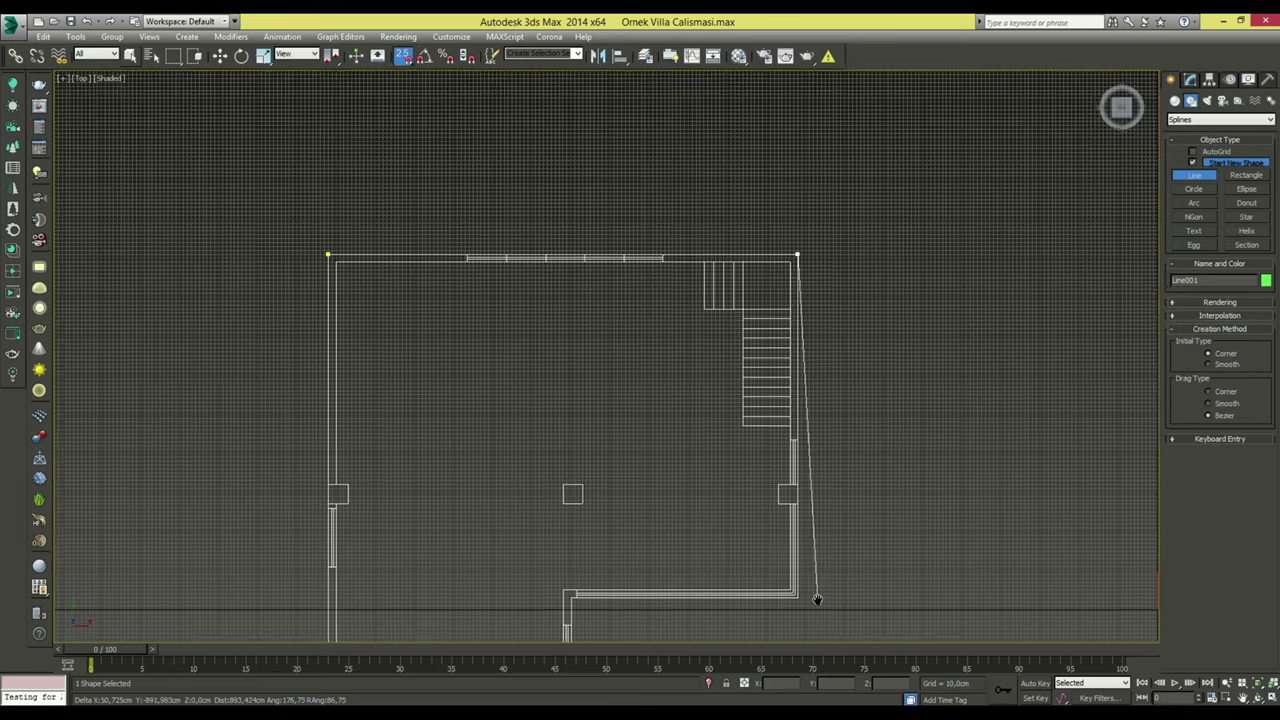
middle_drag(817, 600, 857, 393)
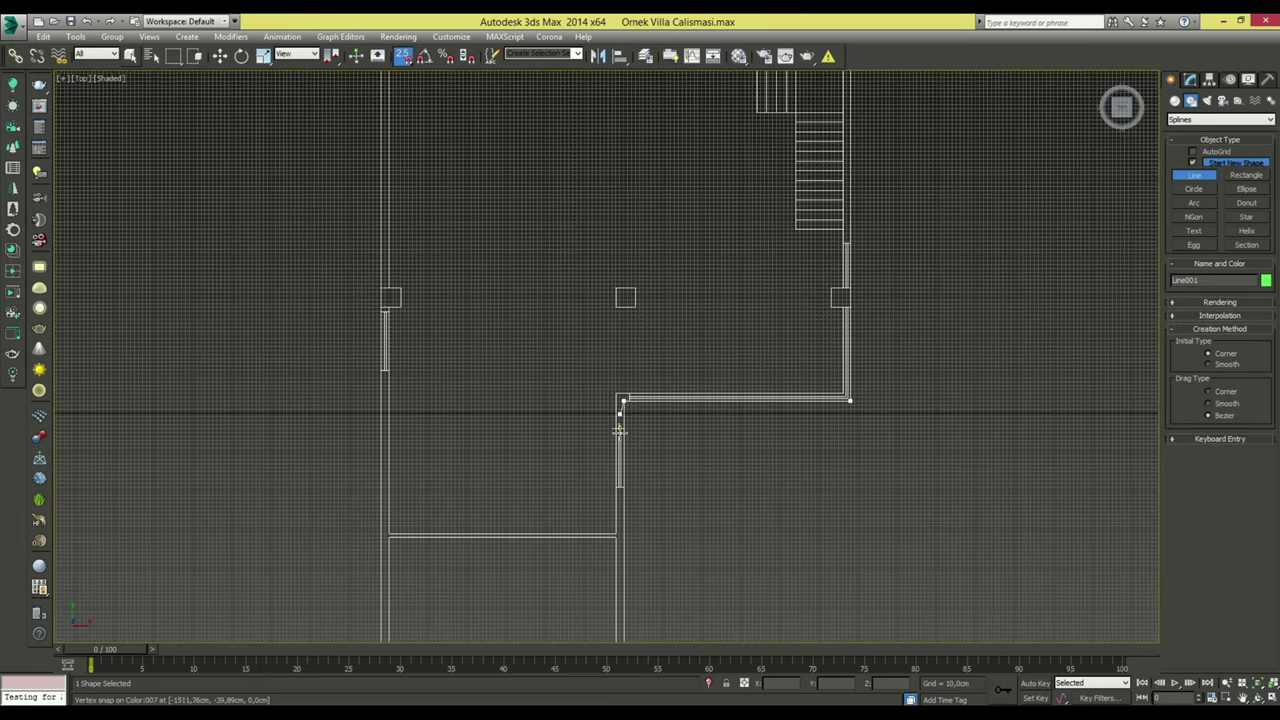
click(617, 400)
Add the bottom-right and bottom-left corners and close the spline at its first vertex.
middle_drag(620, 633, 674, 349)
click(671, 483)
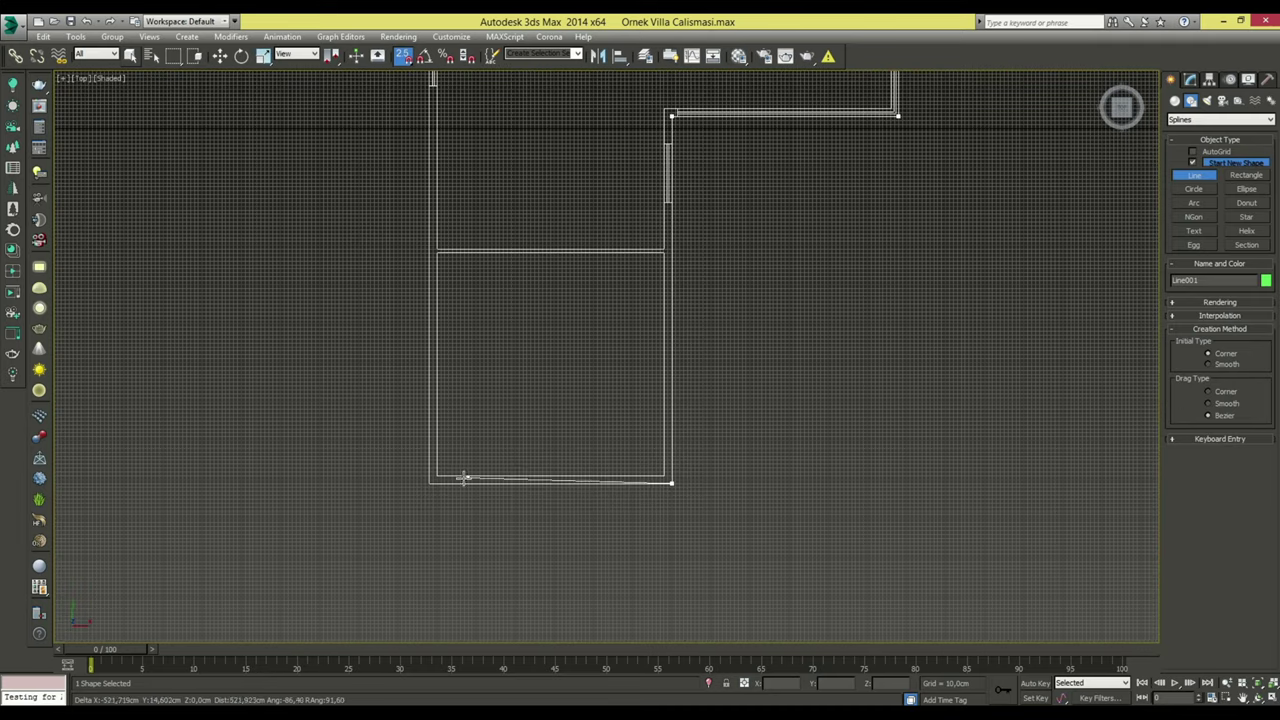
click(429, 483)
middle_drag(463, 366, 486, 457)
middle_drag(497, 269, 497, 520)
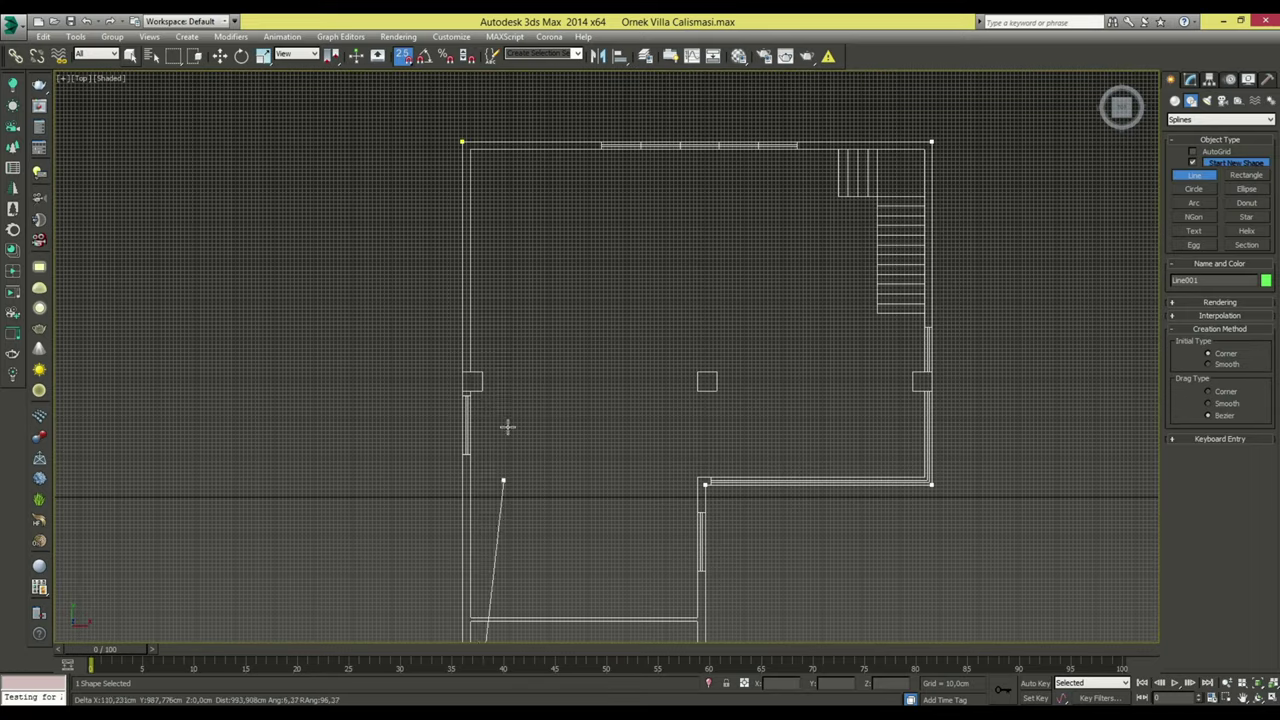
click(462, 141)
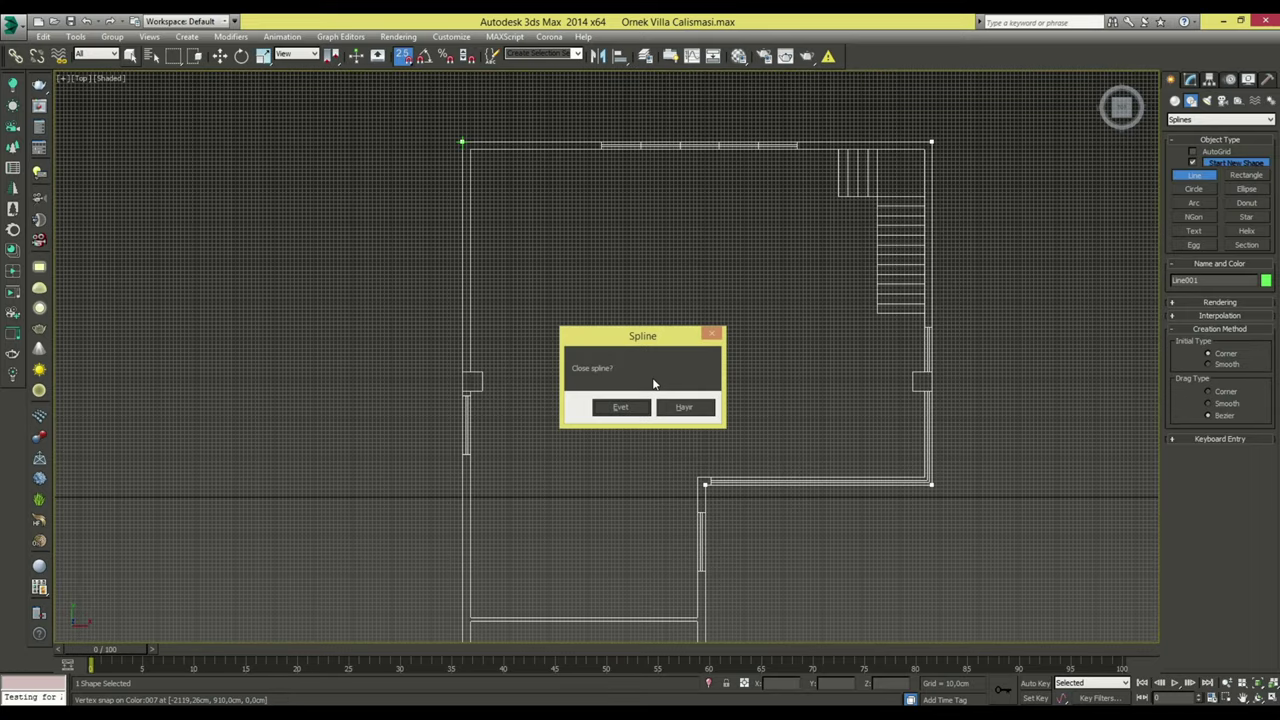
click(633, 410)
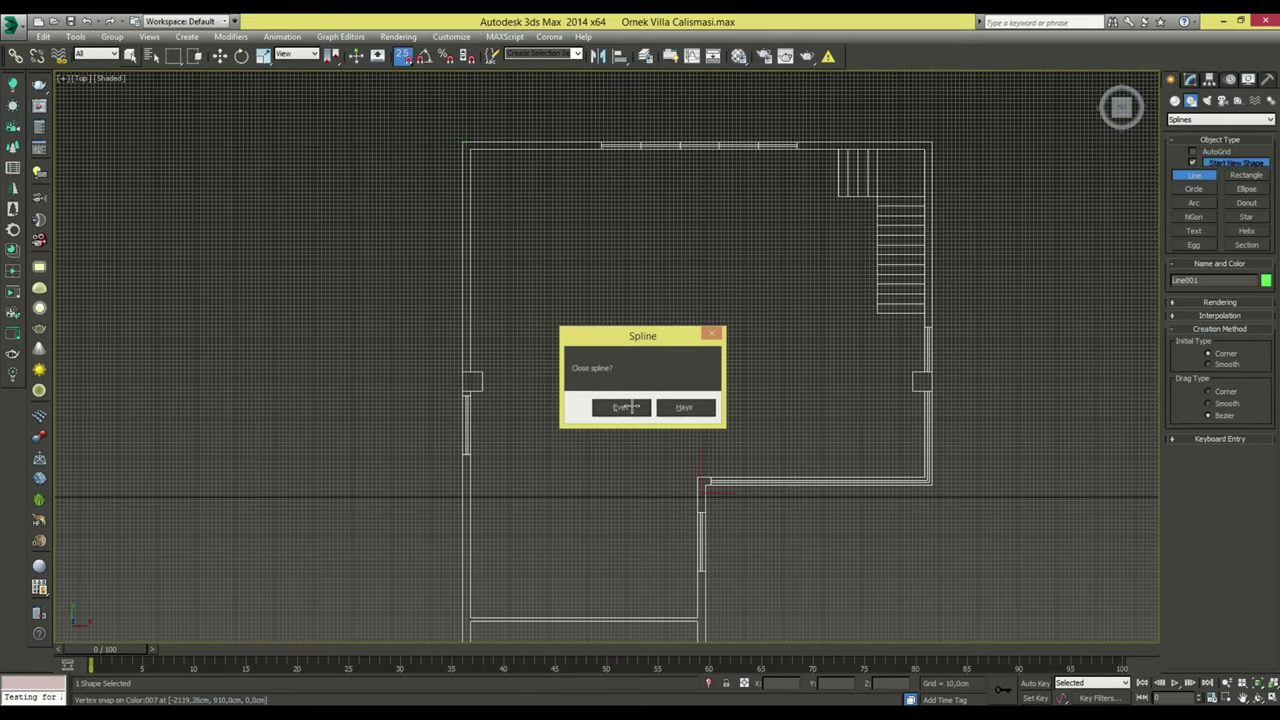
click(1190, 80)
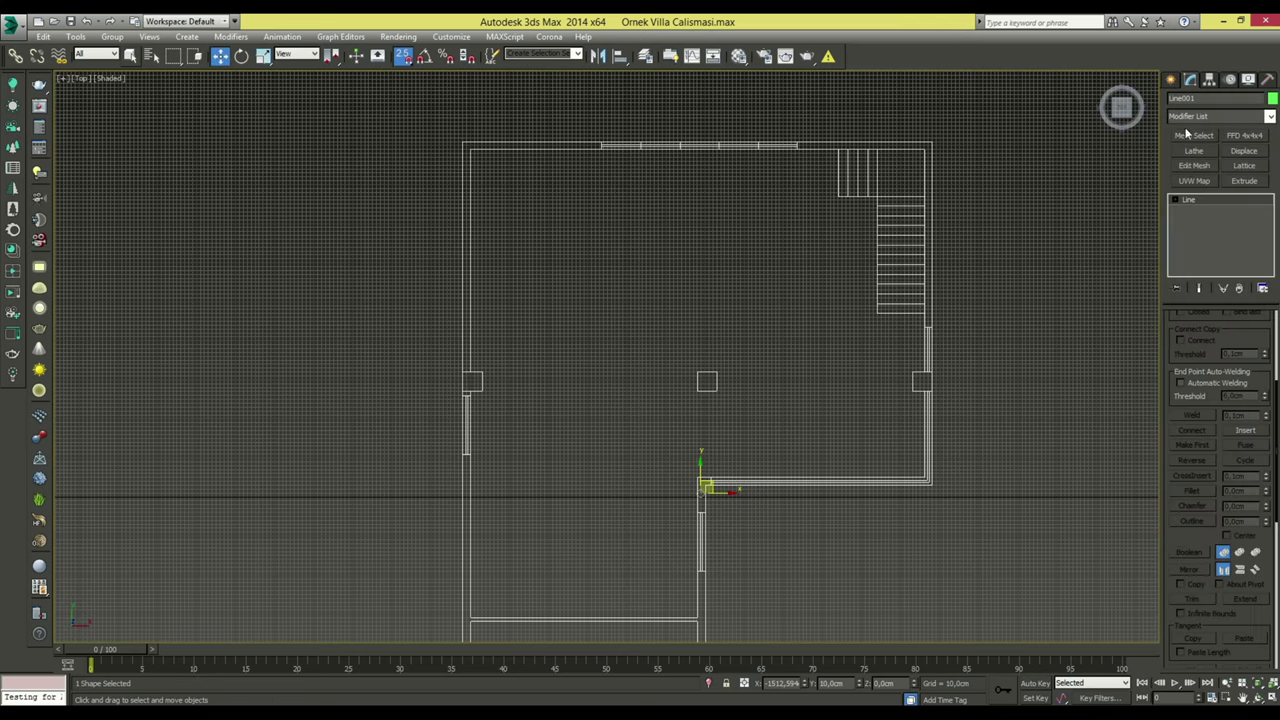
Outline Line001 at Spline level with a negative offset to give the walls thickness.
click(1174, 198)
click(1197, 231)
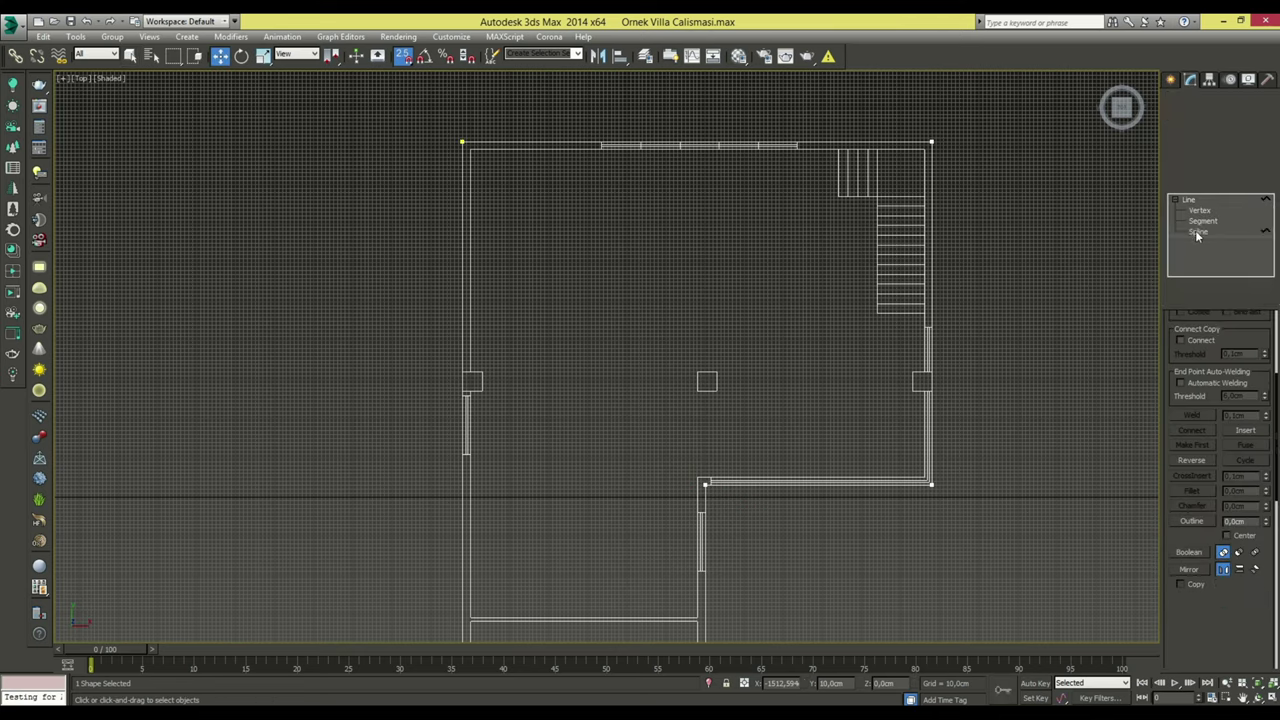
drag(1204, 528, 1200, 486)
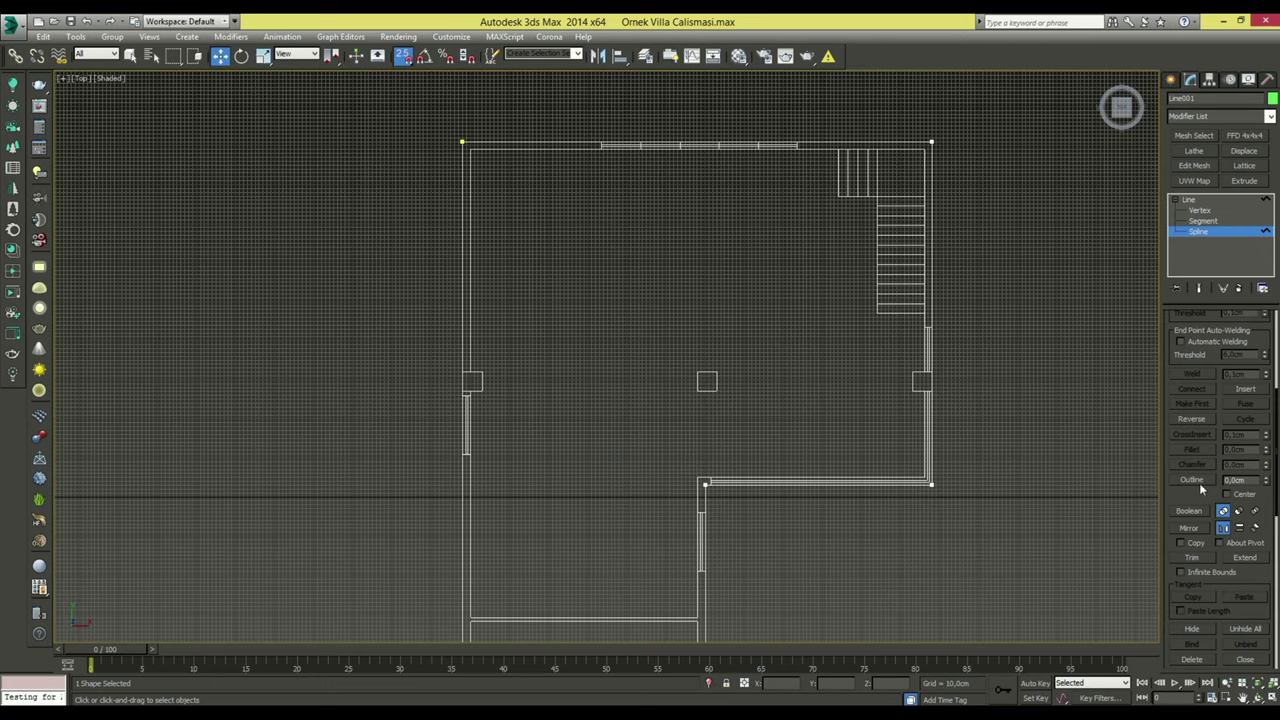
scroll(869, 266, up, 2)
scroll(869, 266, up, 2)
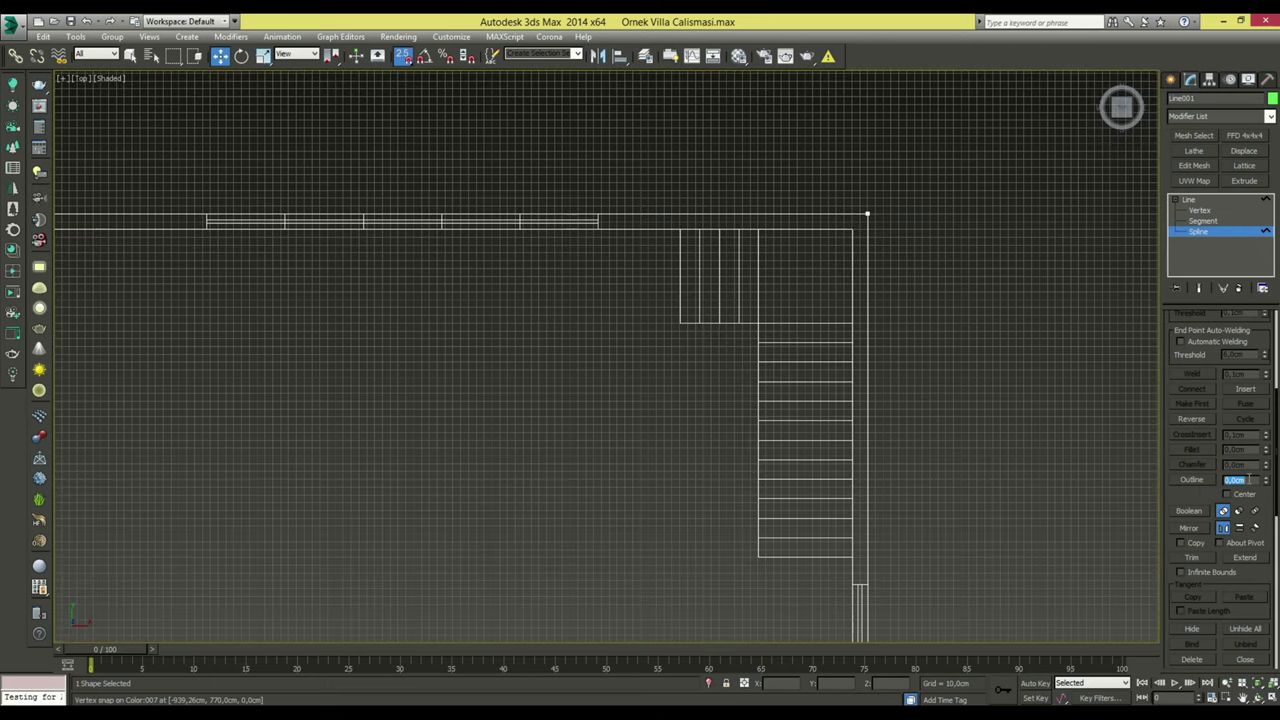
text(20)
key(Return)
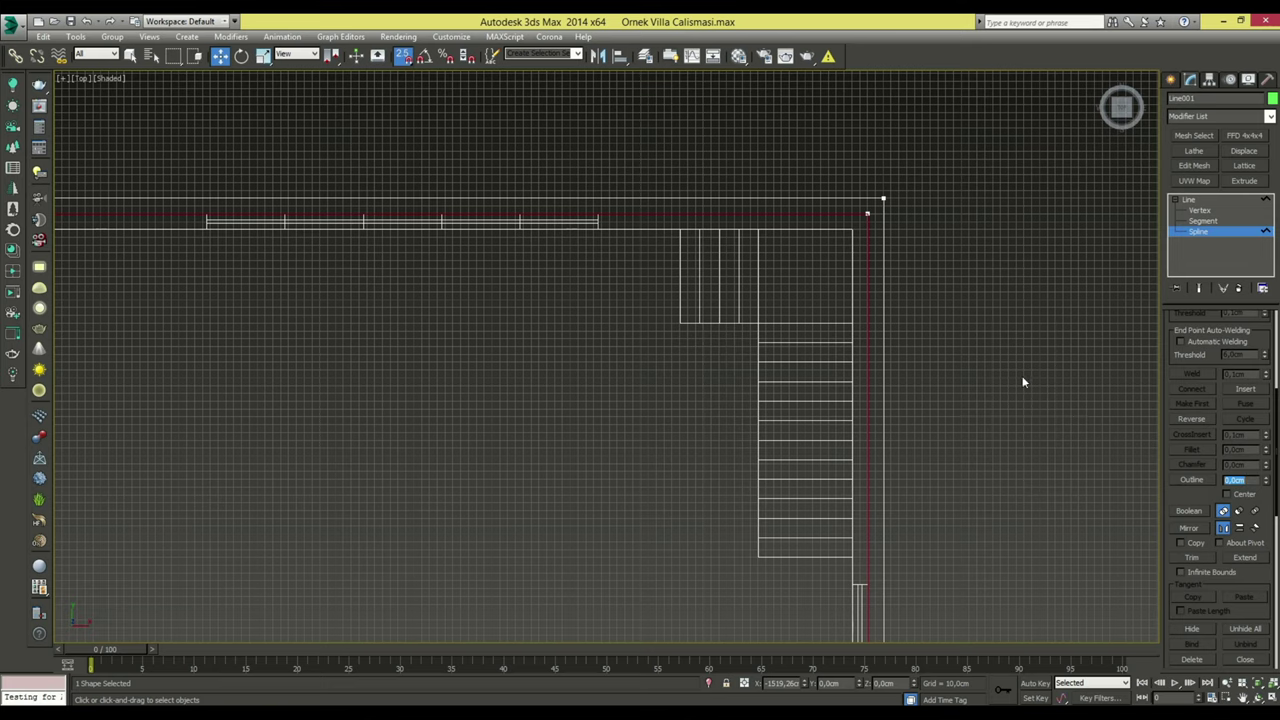
key(ctrl+z)
middle_drag(1023, 381, 983, 380)
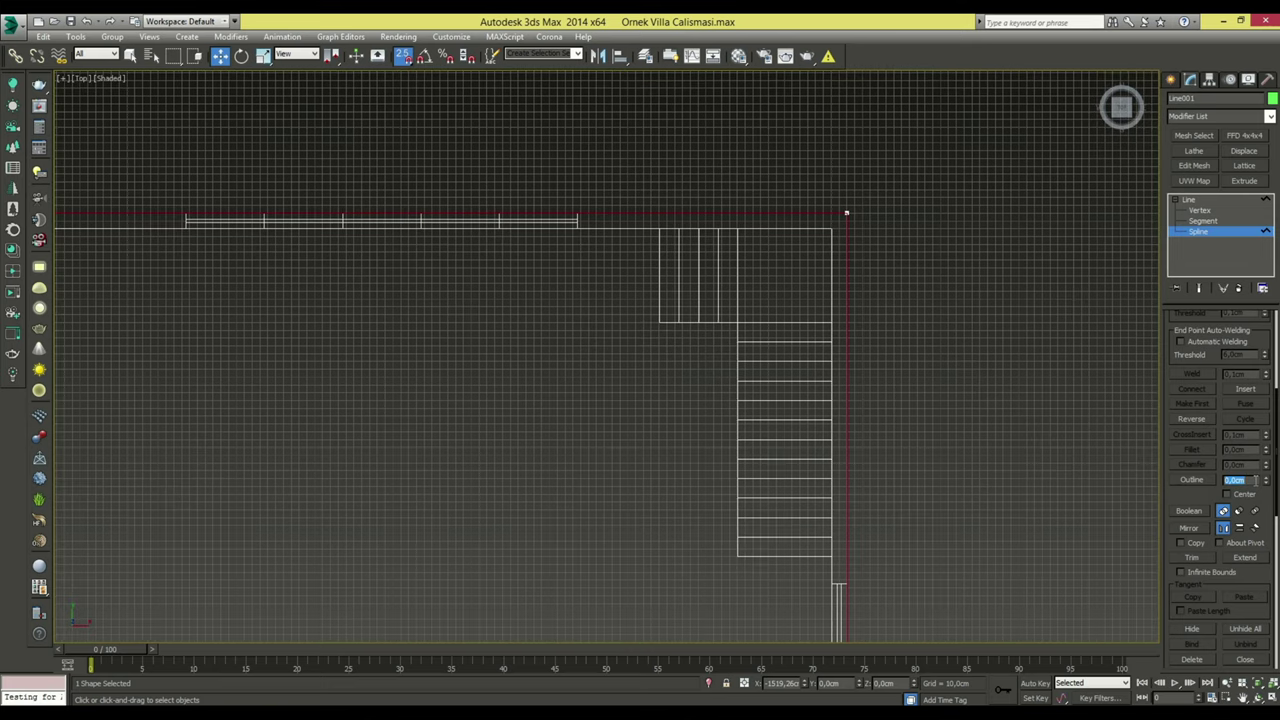
text(-)
middle_drag(1047, 346, 1111, 308)
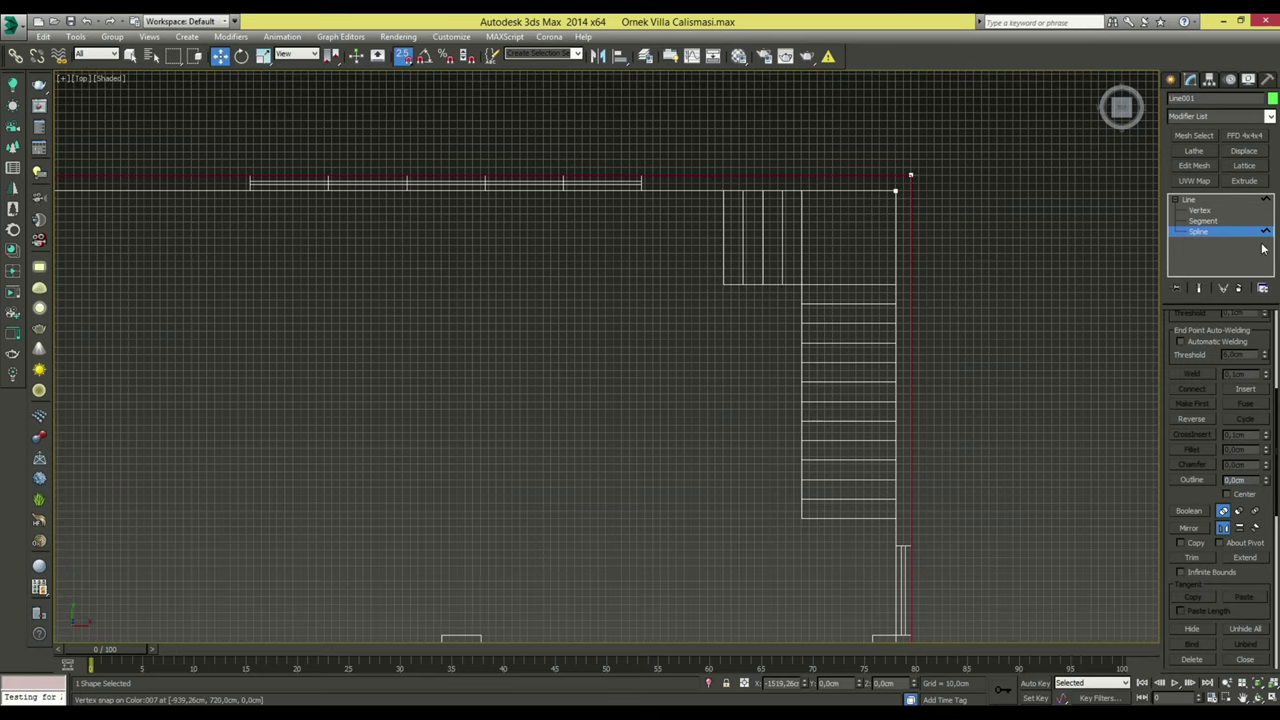
click(1244, 181)
Set Line001's Extrude amount to 300 cm and orbit to check the 3D walls.
scroll(843, 366, up, 2)
scroll(843, 366, down, 5)
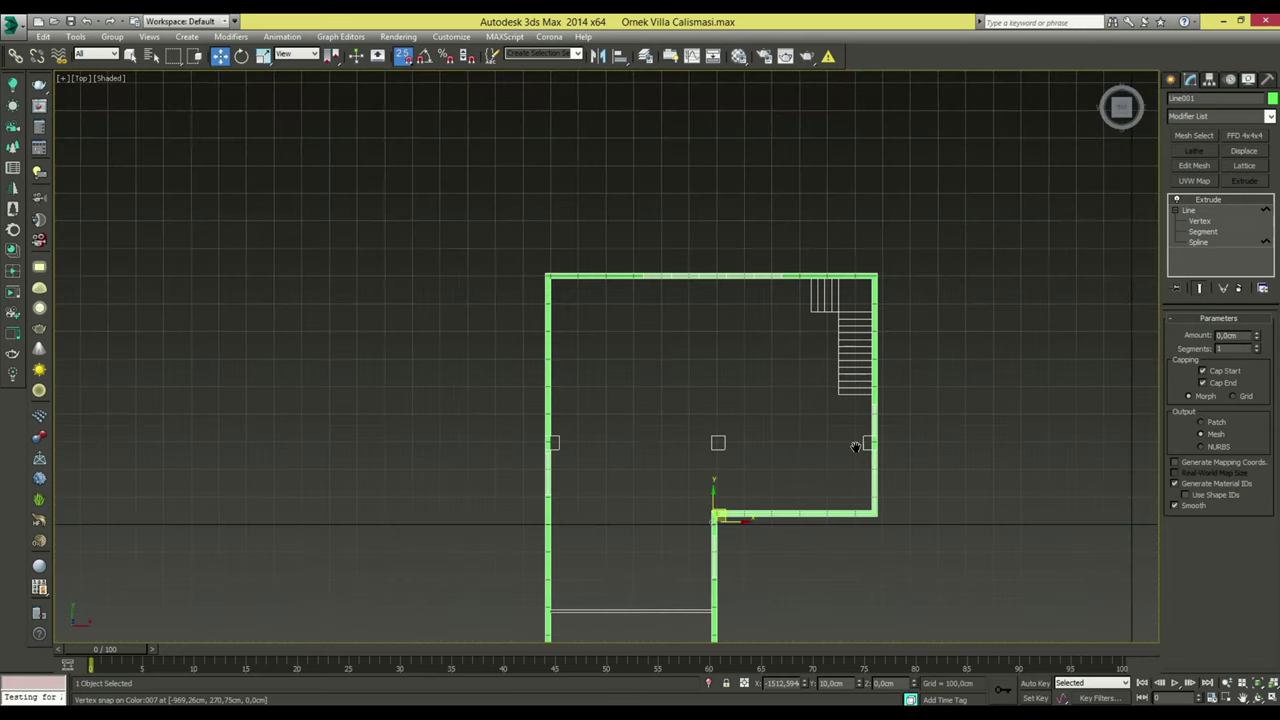
double_click(1236, 336)
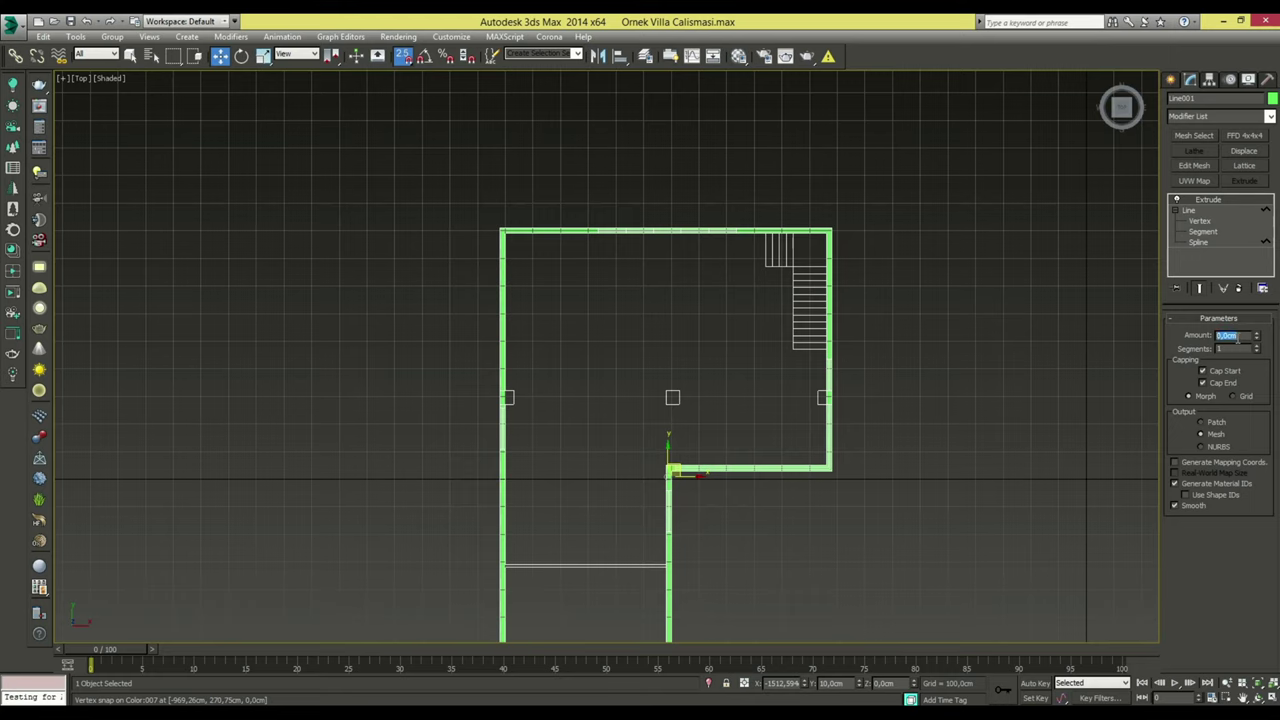
text(300)
key(Return)
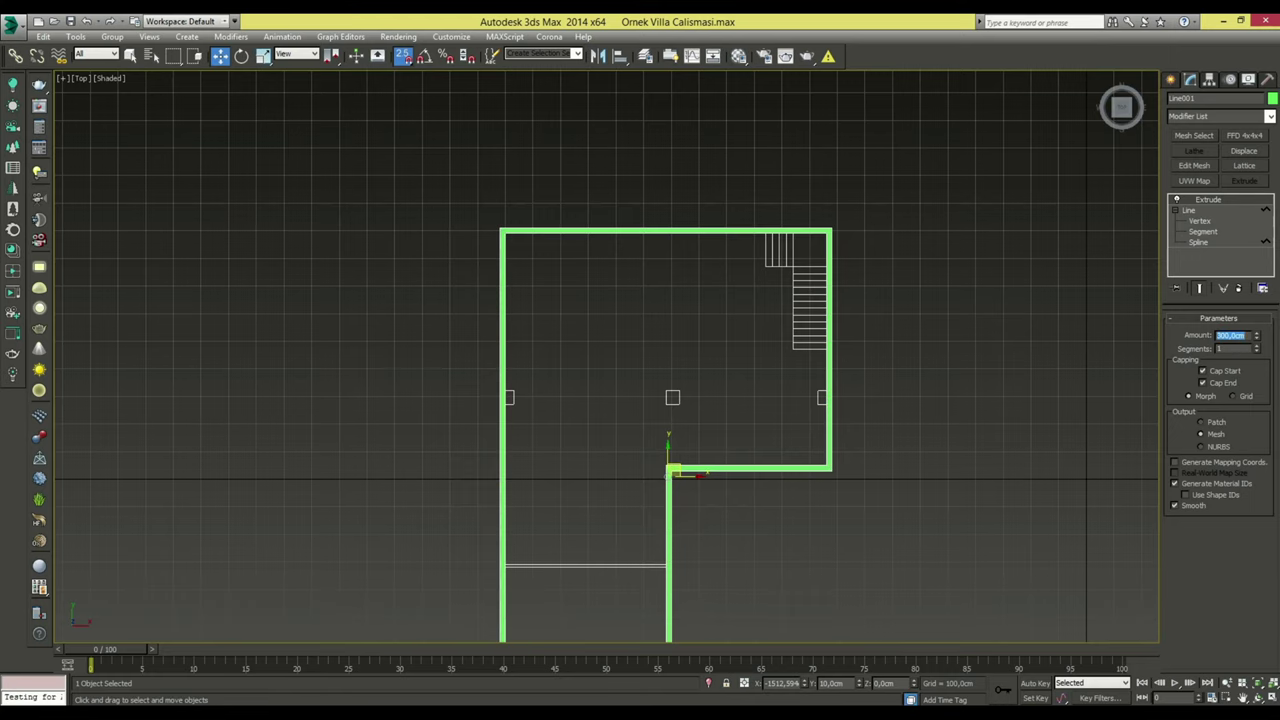
scroll(756, 380, up, 1)
scroll(709, 425, down, 4)
mouse_move(709, 425)
alt+middle_down()
mouse_move(826, 453)
mouse_move(820, 391)
mouse_move(866, 340)
mouse_move(817, 458)
mouse_move(511, 469)
alt+middle_up()
key(t)
click(1174, 79)
click(1194, 175)
Trace the second floor plan's outer wall corners as a closed Line002 spline.
scroll(850, 290, up, 2)
scroll(552, 343, up, 2)
click(526, 223)
click(999, 223)
middle_drag(994, 386, 889, 121)
click(1007, 121)
click(1007, 377)
click(663, 330)
middle_drag(714, 514, 788, 324)
middle_drag(514, 386, 520, 640)
click(540, 247)
click(645, 413)
Outline Line002 at Spline level and extrude it to 300 cm walls.
scroll(769, 580, down, 2)
scroll(814, 551, up, 2)
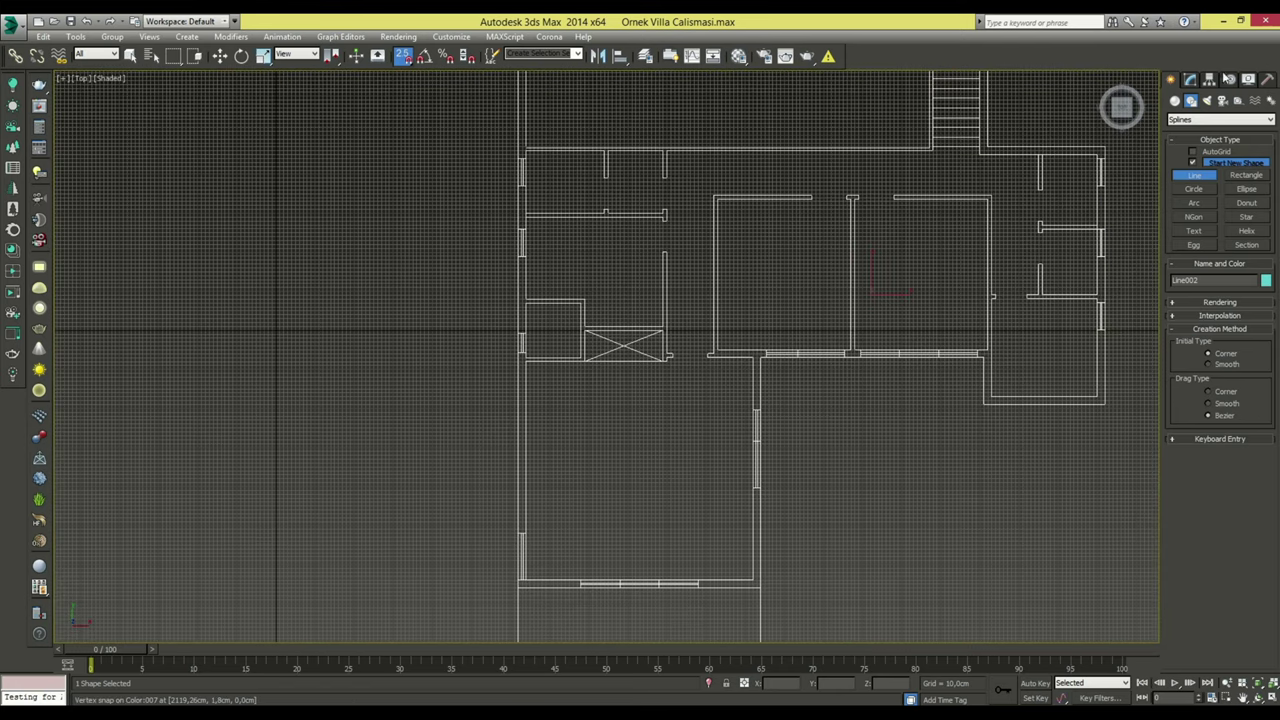
click(1190, 80)
click(1198, 231)
scroll(750, 300, up, 3)
key(s)
click(1046, 450)
click(1244, 181)
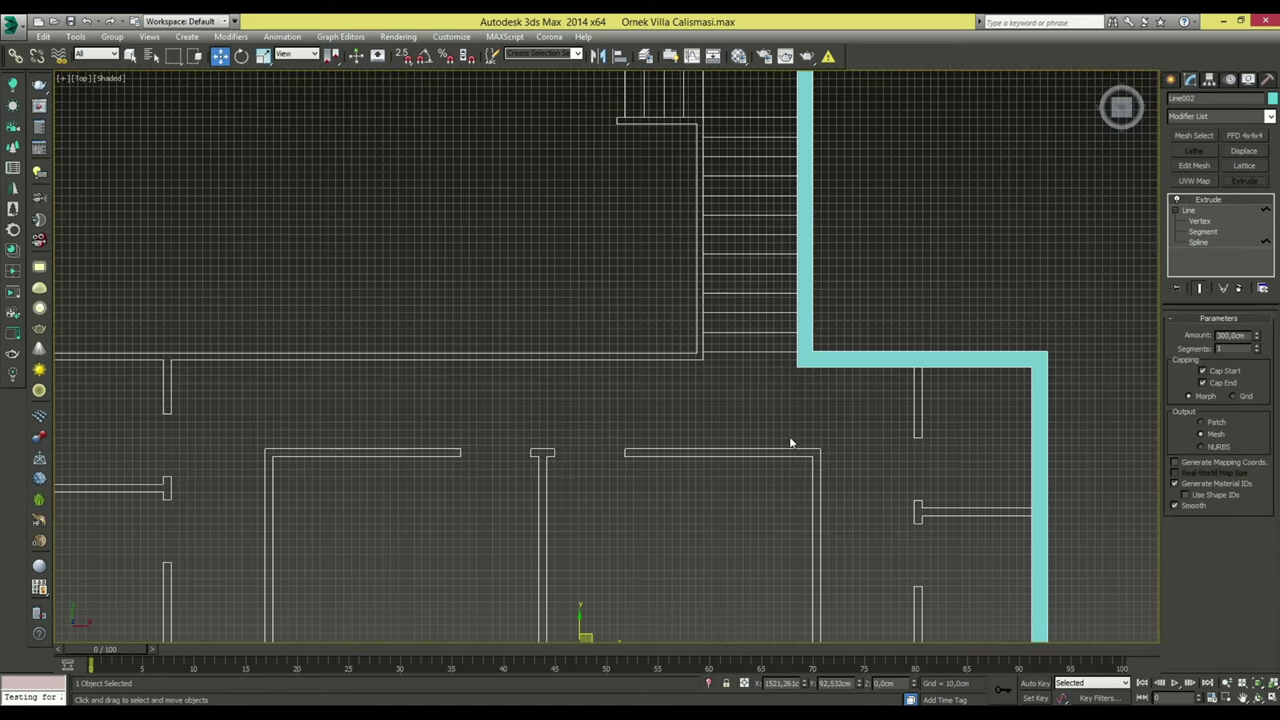
scroll(837, 448, down, 5)
mouse_move(837, 448)
middle_down()
mouse_move(899, 484)
mouse_move(960, 390)
mouse_move(905, 380)
mouse_move(899, 420)
mouse_move(903, 363)
mouse_move(903, 489)
middle_up()
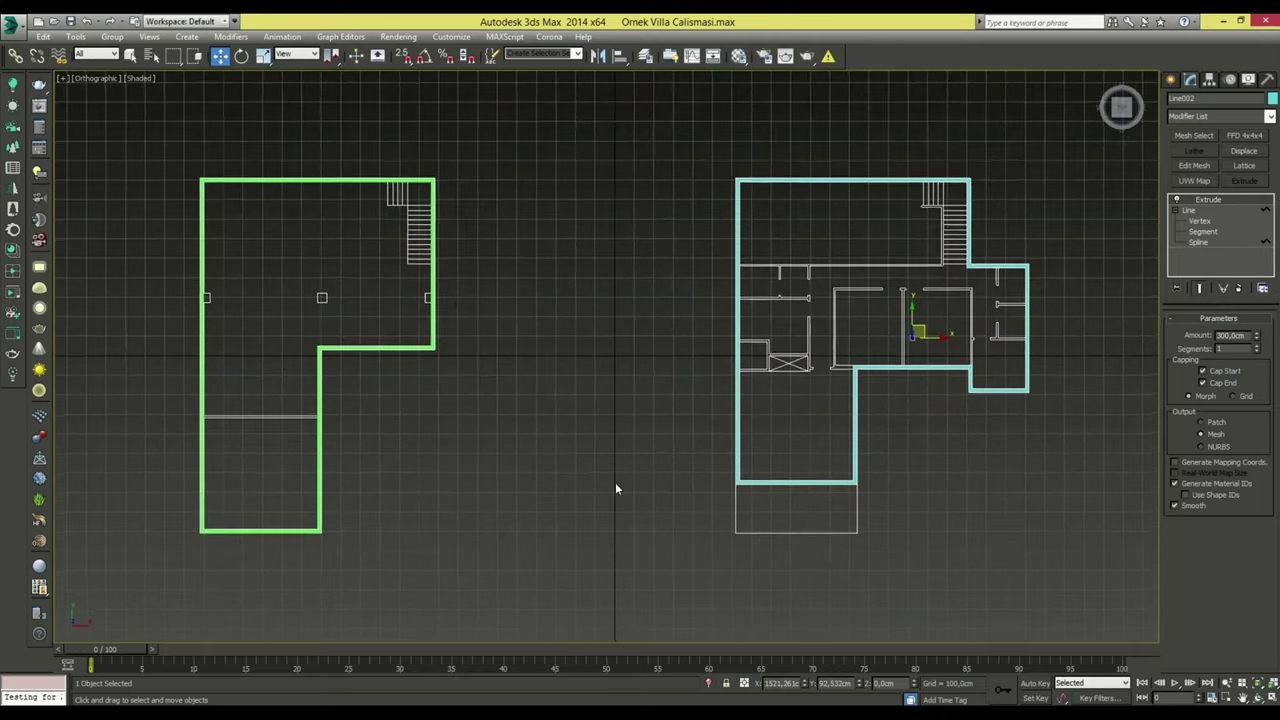
Switch the viewport to wireframe with F3 and centre the view on the green plan.
middle_drag(615, 482, 772, 446)
scroll(509, 463, up, 3)
scroll(500, 477, up, 3)
key(F3)
scroll(520, 462, down, 3)
middle_drag(557, 466, 534, 449)
mouse_move(609, 426)
middle_down()
mouse_move(559, 443)
mouse_move(543, 437)
mouse_move(572, 437)
mouse_move(540, 433)
middle_up()
scroll(550, 435, down, 4)
middle_drag(817, 449, 715, 449)
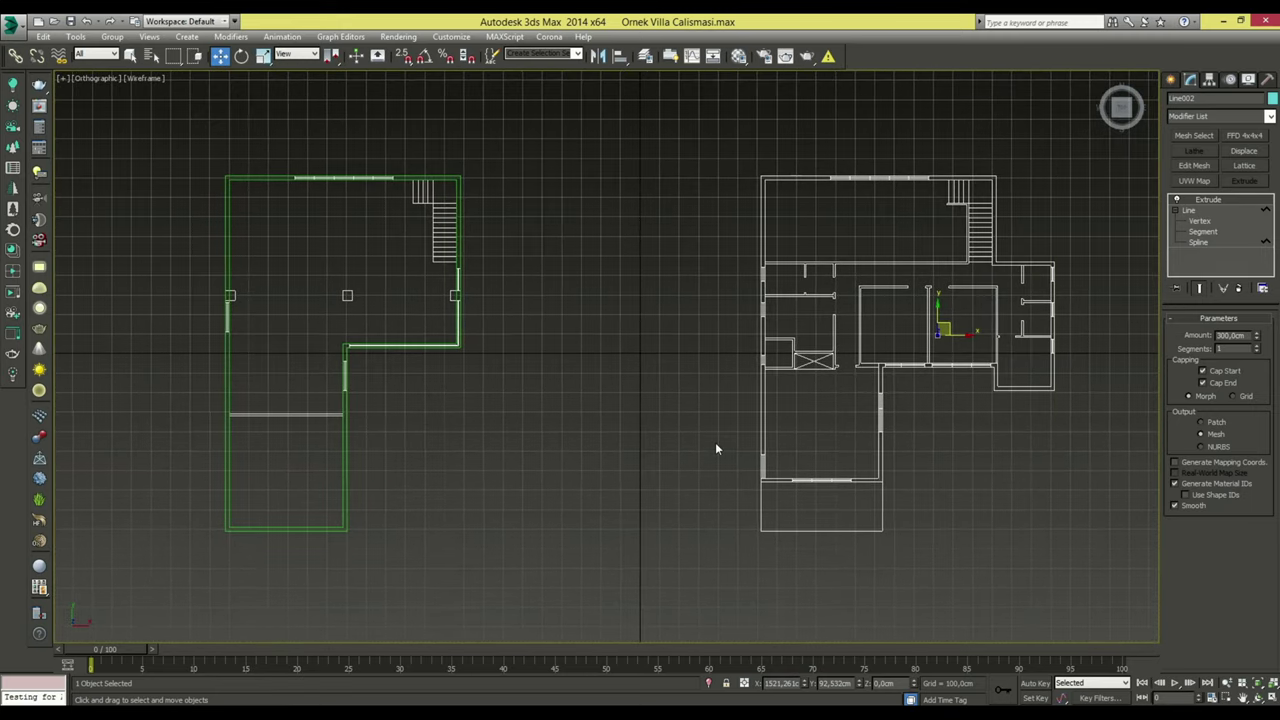
middle_drag(355, 441, 486, 429)
scroll(420, 430, up, 2)
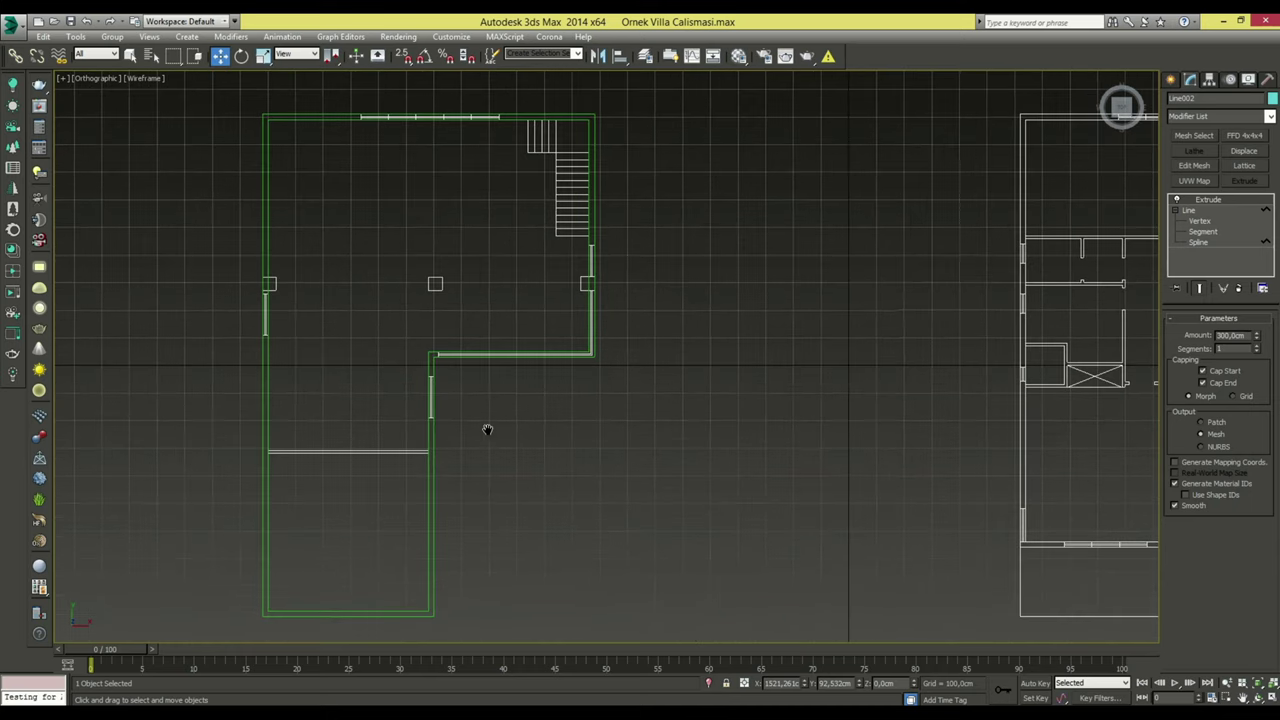
click(1171, 82)
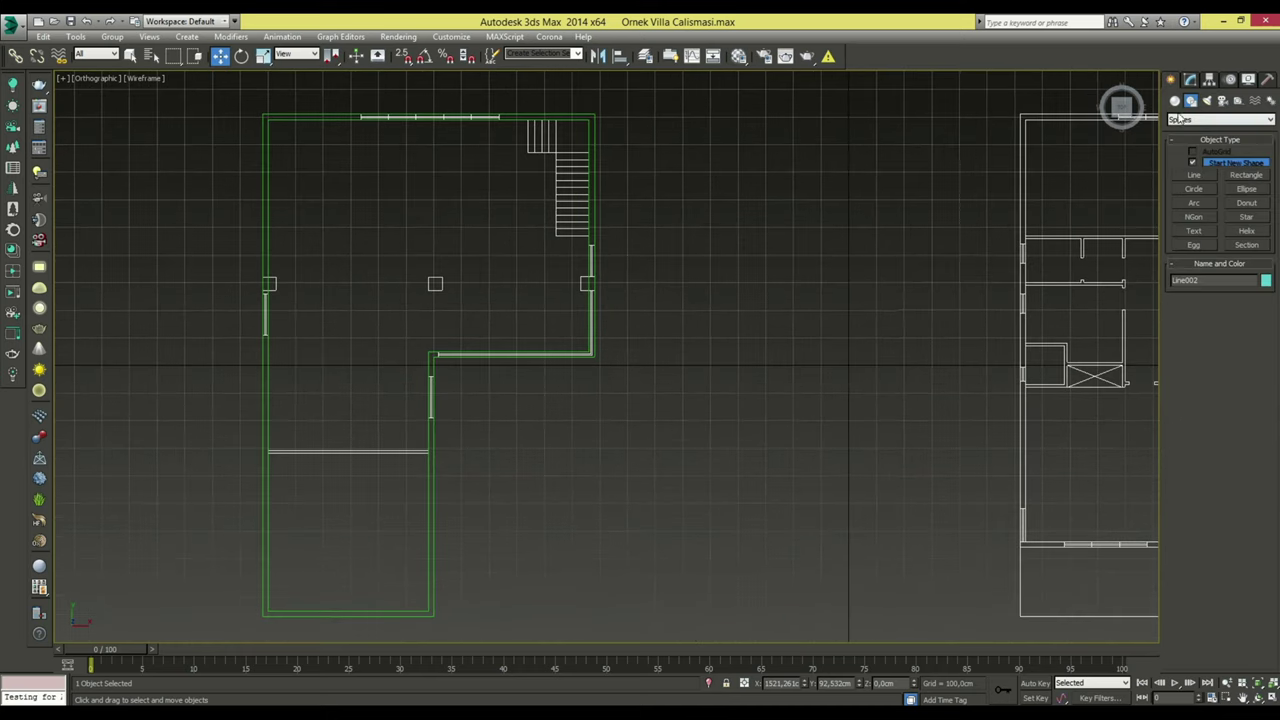
Pick the Box tool and zoom in on the wall opening at the left plan's step corner.
click(1193, 164)
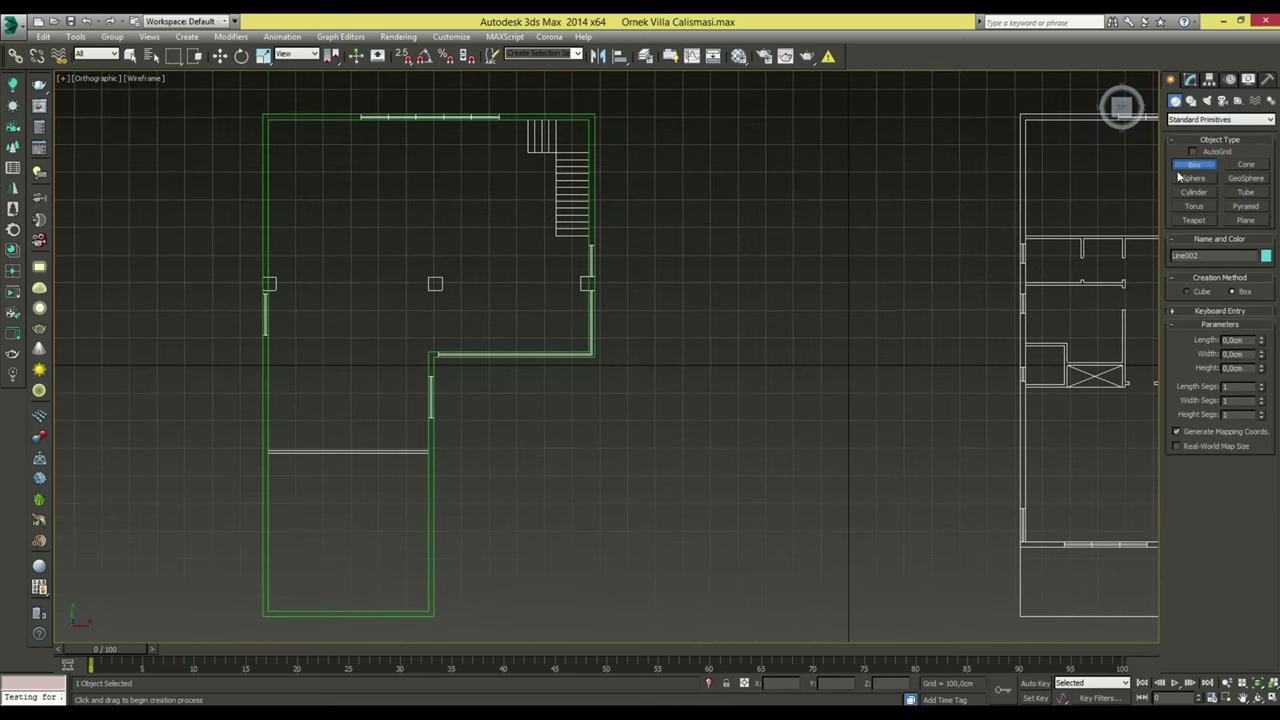
middle_drag(433, 378, 549, 398)
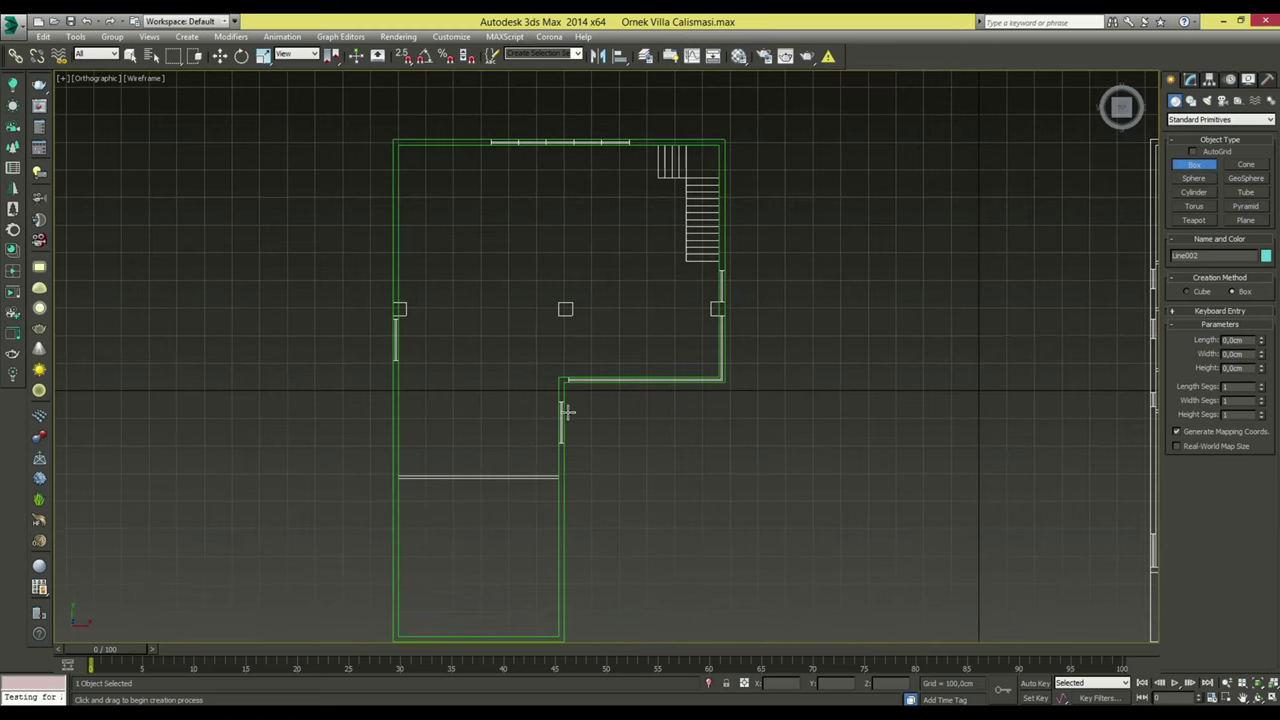
scroll(560, 412, up, 2)
scroll(556, 422, up, 2)
scroll(557, 430, up, 2)
scroll(634, 420, down, 1)
scroll(606, 426, down, 2)
scroll(506, 423, down, 2)
scroll(556, 422, down, 1)
scroll(700, 410, up, 1)
scroll(780, 403, down, 1)
middle_drag(500, 404, 574, 403)
scroll(526, 400, down, 1)
scroll(525, 401, down, 2)
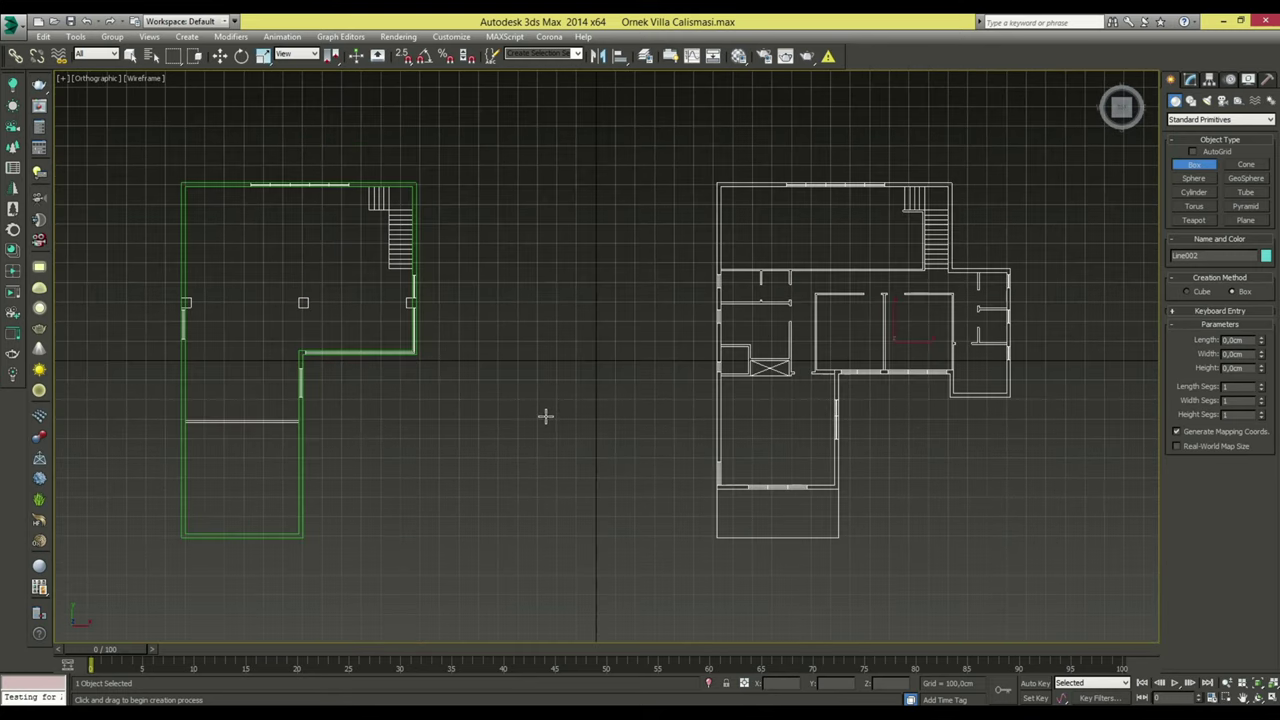
middle_drag(459, 416, 511, 414)
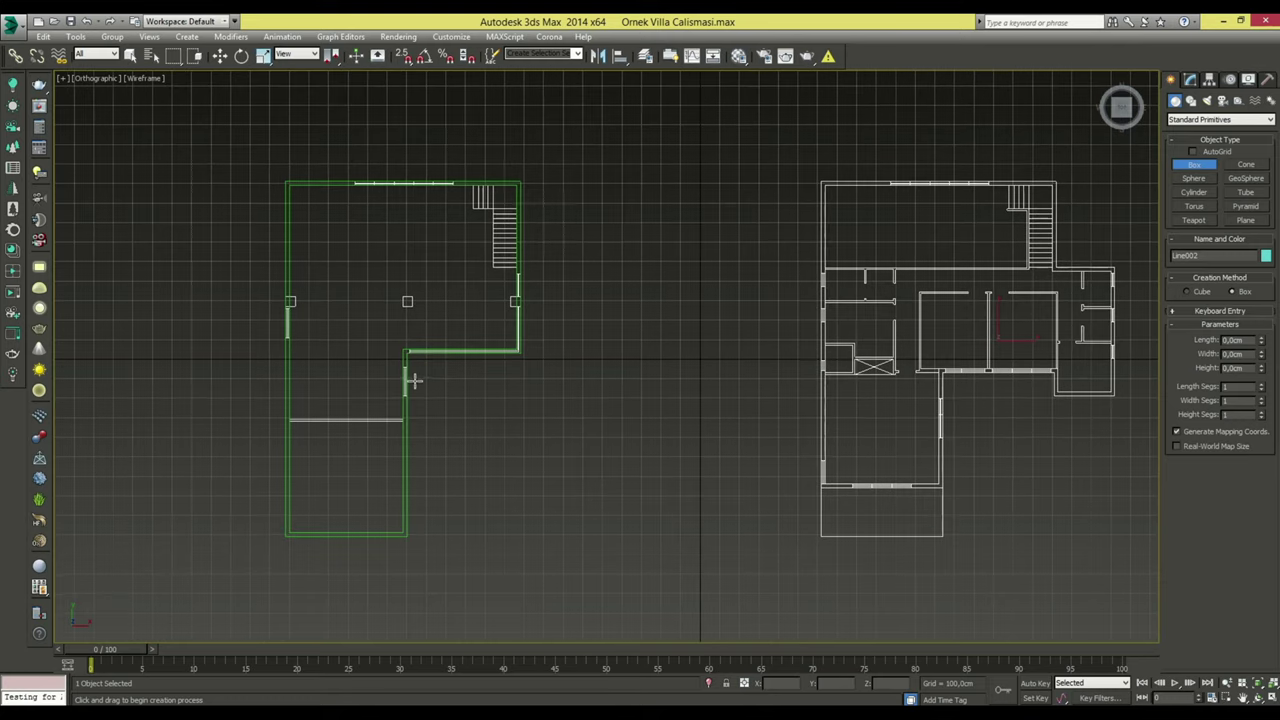
scroll(415, 380, up, 3)
middle_drag(417, 377, 449, 371)
scroll(445, 345, up, 1)
scroll(441, 333, up, 2)
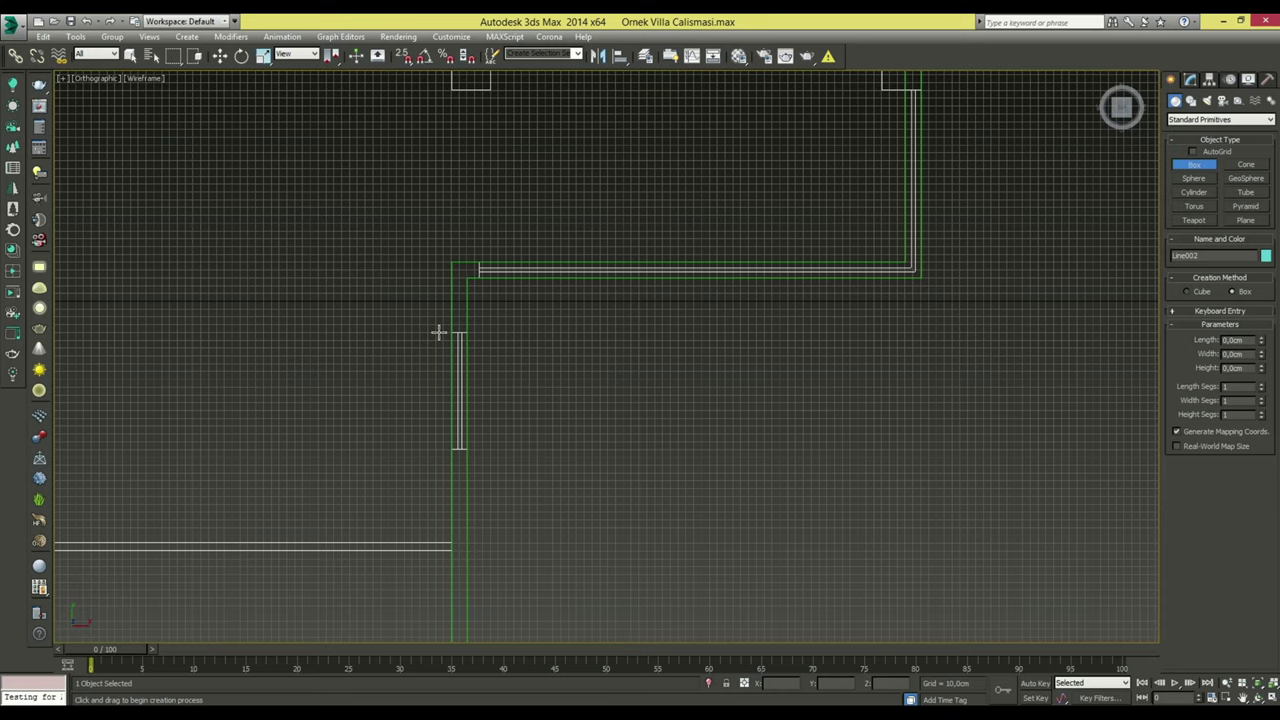
scroll(445, 335, up, 1)
scroll(452, 337, up, 2)
With vertex snapping on, draw Box001 across the opening with a 150 by 20 cm base.
key(s)
click(461, 321)
drag(461, 321, 504, 555)
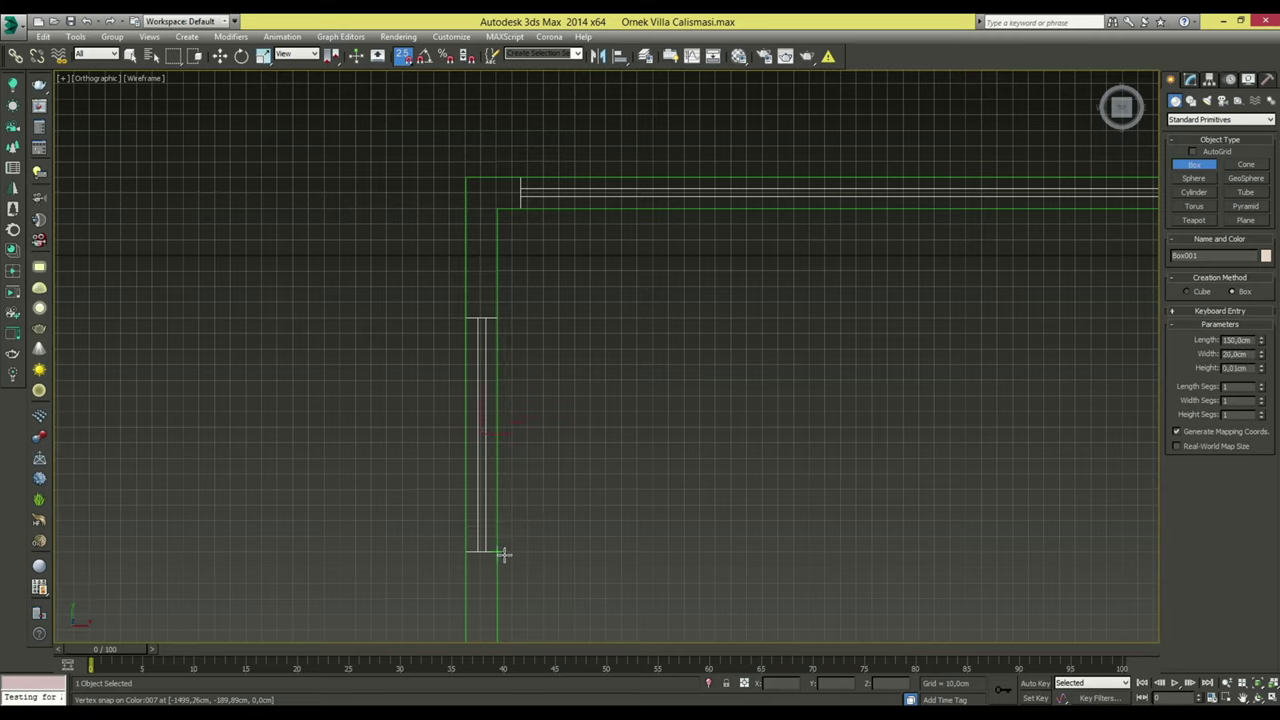
click(451, 449)
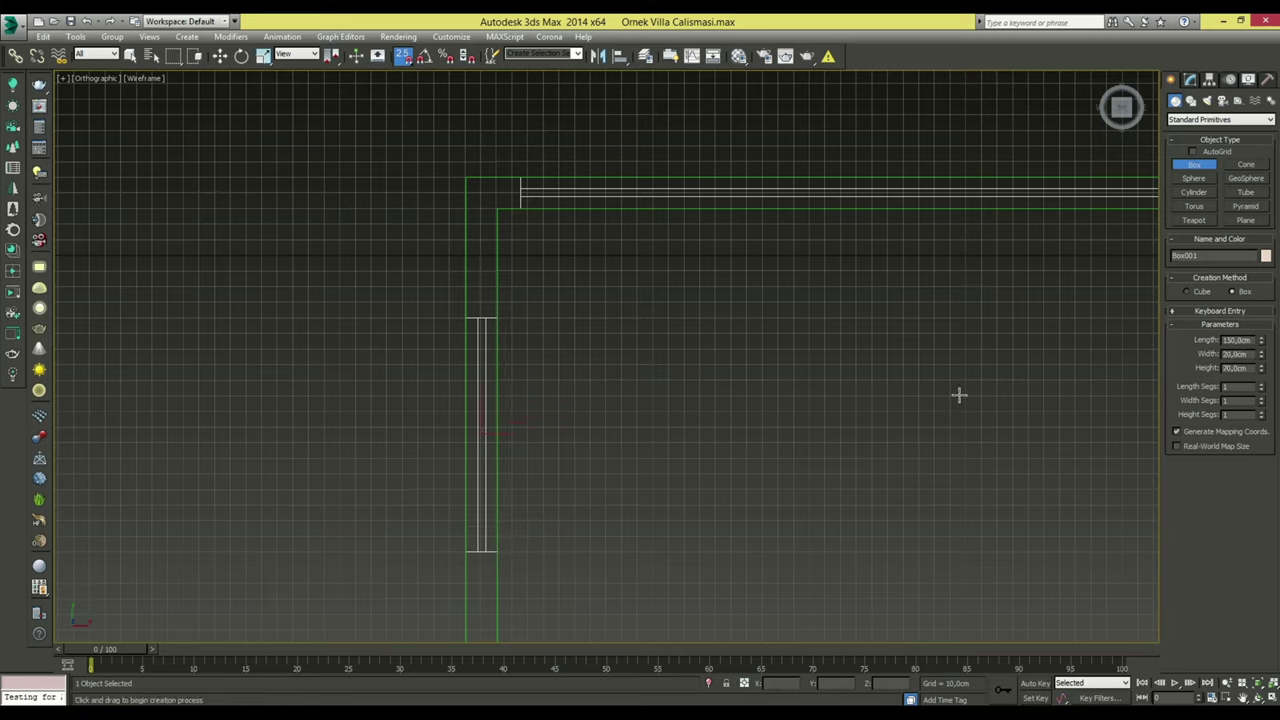
click(861, 360)
key(w)
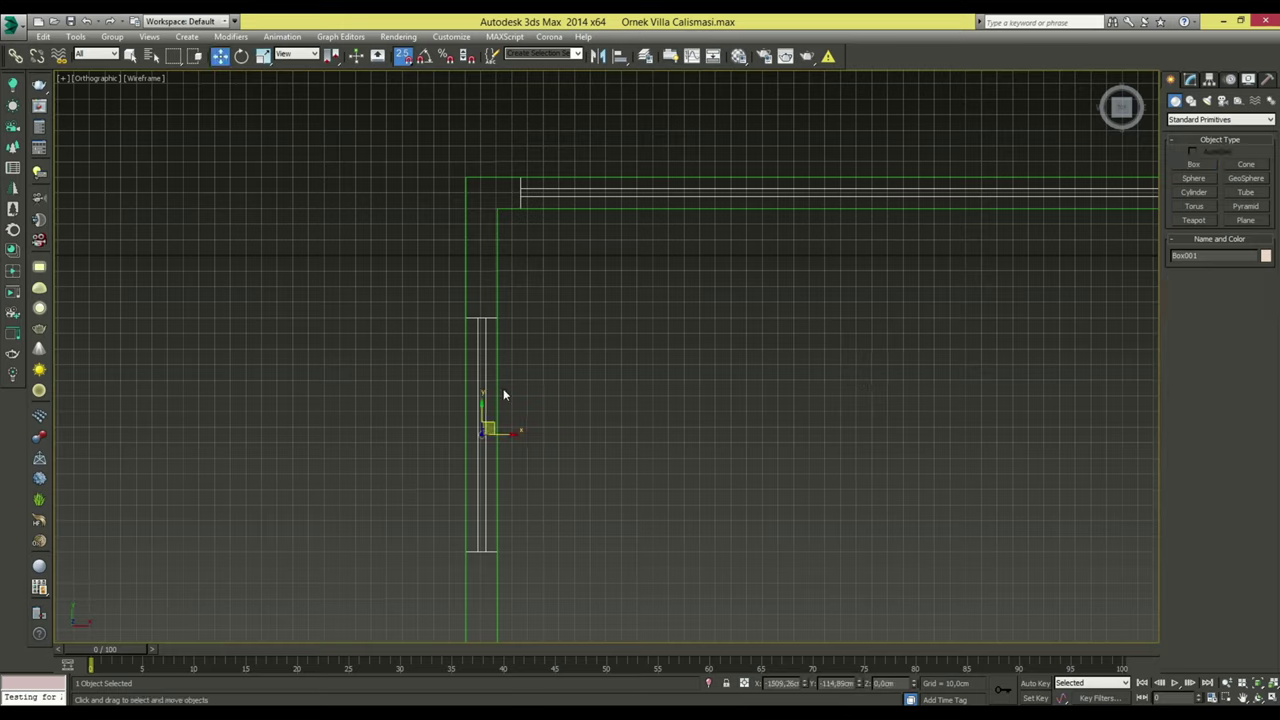
Increase Box001's Width in the Modify panel to 54 cm to span the wall gap.
click(1190, 79)
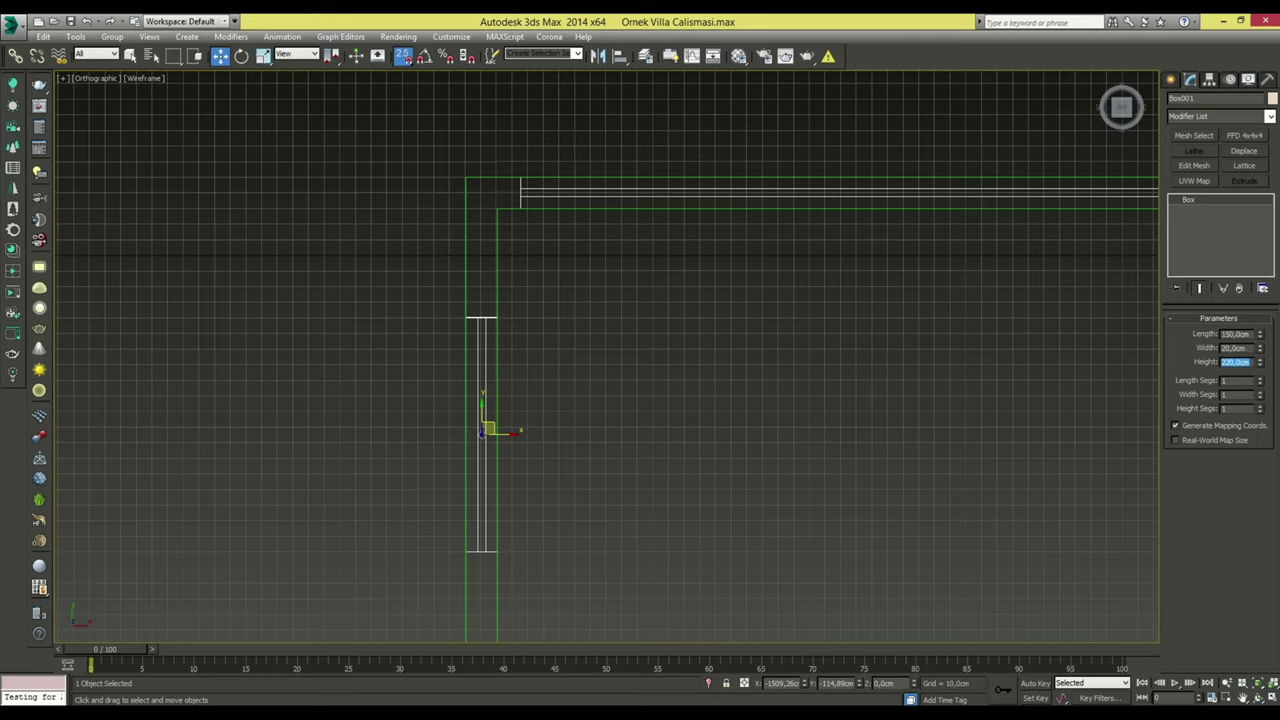
middle_drag(842, 371, 727, 364)
scroll(727, 364, down, 3)
middle_drag(806, 389, 758, 389)
mouse_move(828, 414)
middle_down()
mouse_move(828, 380)
mouse_move(679, 390)
middle_up()
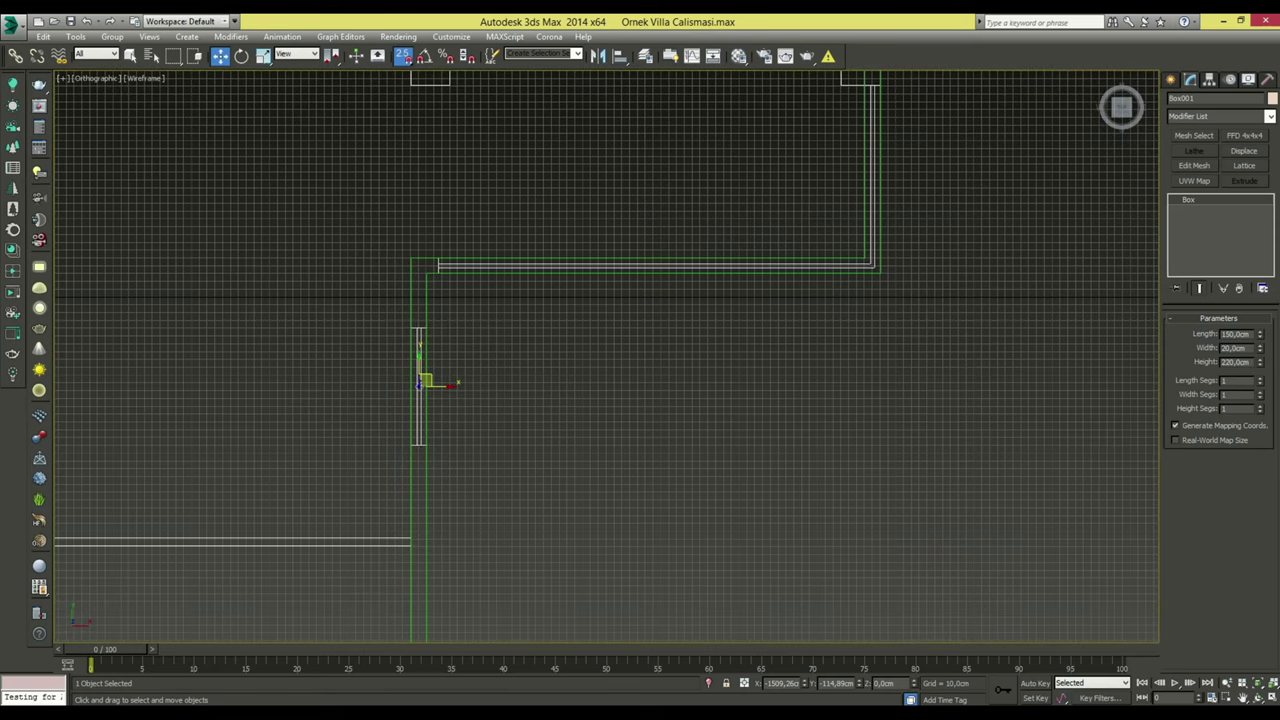
drag(1260, 349, 1248, 239)
scroll(716, 380, down, 3)
mouse_move(717, 383)
middle_down()
mouse_move(714, 397)
mouse_move(663, 362)
mouse_move(514, 420)
middle_up()
scroll(665, 366, up, 3)
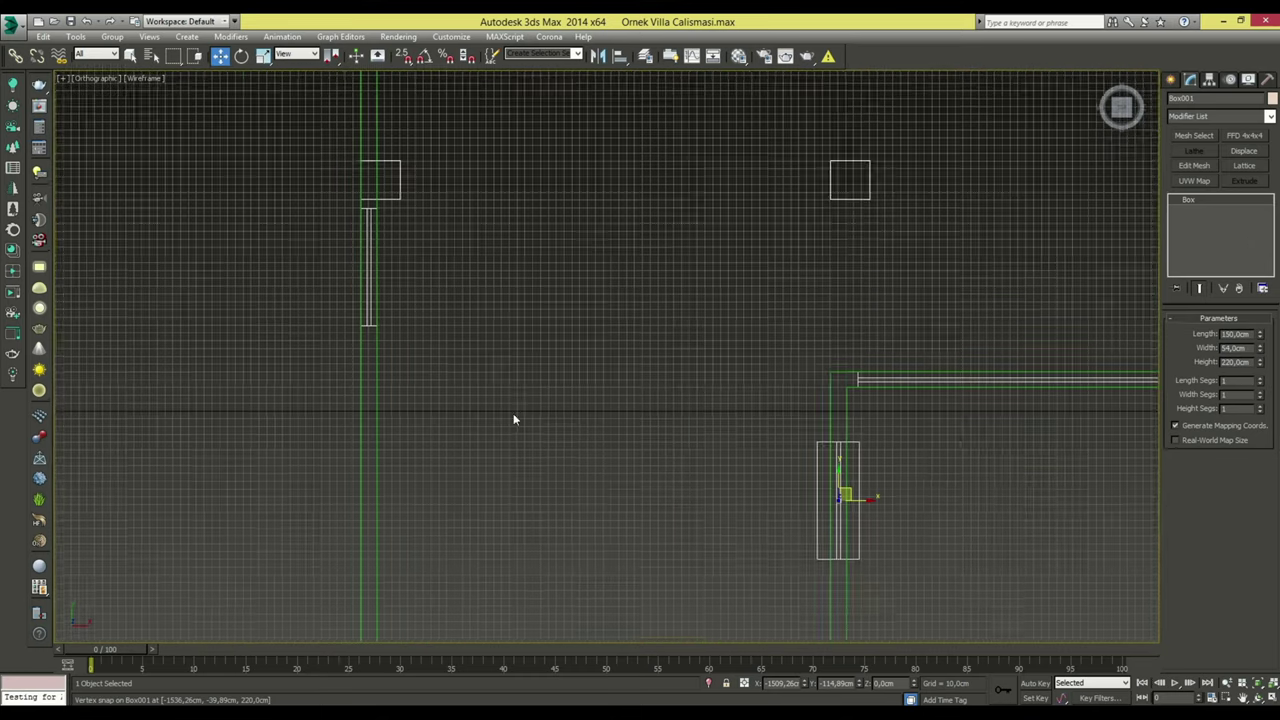
Draw a box at the next opening with height 200 and width 45 cm.
click(1171, 79)
click(1193, 164)
scroll(571, 446, down, 3)
scroll(571, 446, up, 3)
drag(548, 416, 576, 569)
double_click(1238, 368)
text(200)
double_click(1238, 354)
text(45)
key(Return)
Draw a thin 220 cm high box along the lower wall, spanning the wall thickness.
middle_drag(1100, 360, 534, 429)
scroll(674, 420, down, 4)
scroll(712, 453, up, 4)
middle_drag(712, 453, 650, 453)
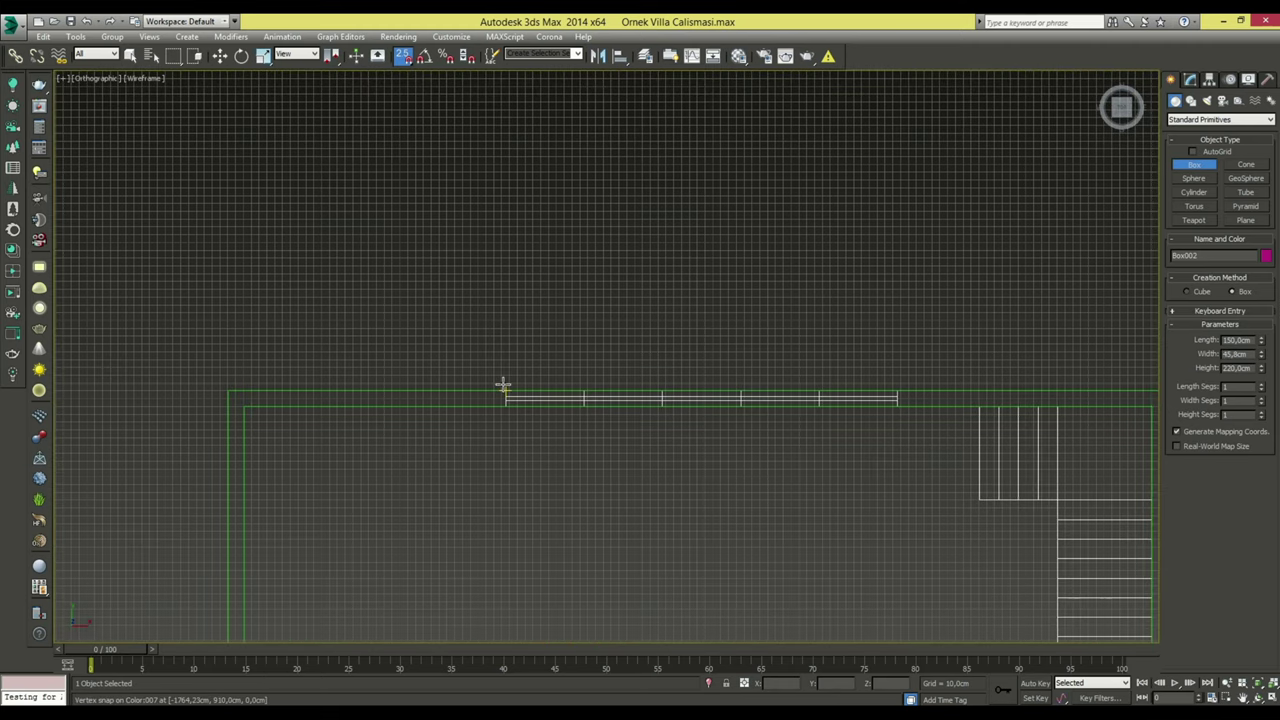
mouse_move(906, 535)
middle_down()
mouse_move(886, 480)
mouse_move(717, 423)
middle_up()
scroll(745, 382, down, 5)
scroll(748, 490, up, 6)
drag(584, 398, 818, 408)
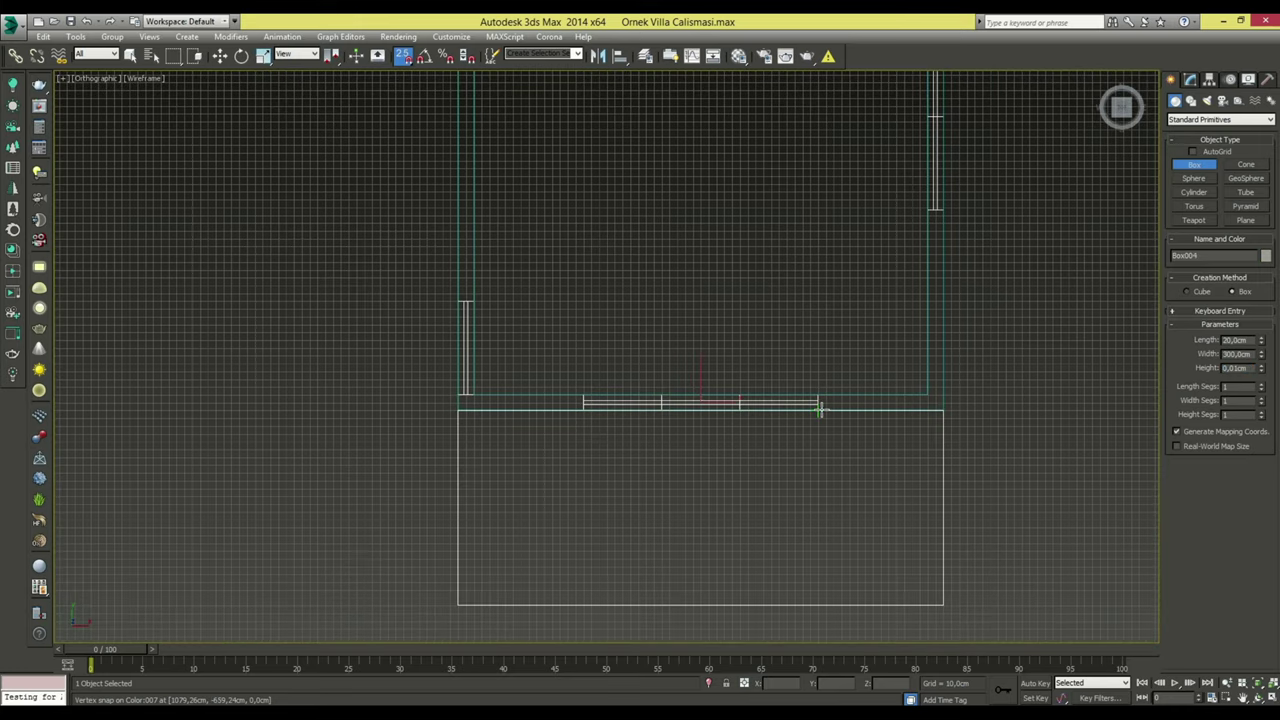
text(220)
key(Return)
middle_drag(795, 429, 808, 457)
Add boxes at the next openings, widening one to 50 cm, plus a long one along the wall.
drag(1260, 343, 1260, 330)
middle_drag(445, 301, 557, 373)
drag(570, 373, 579, 428)
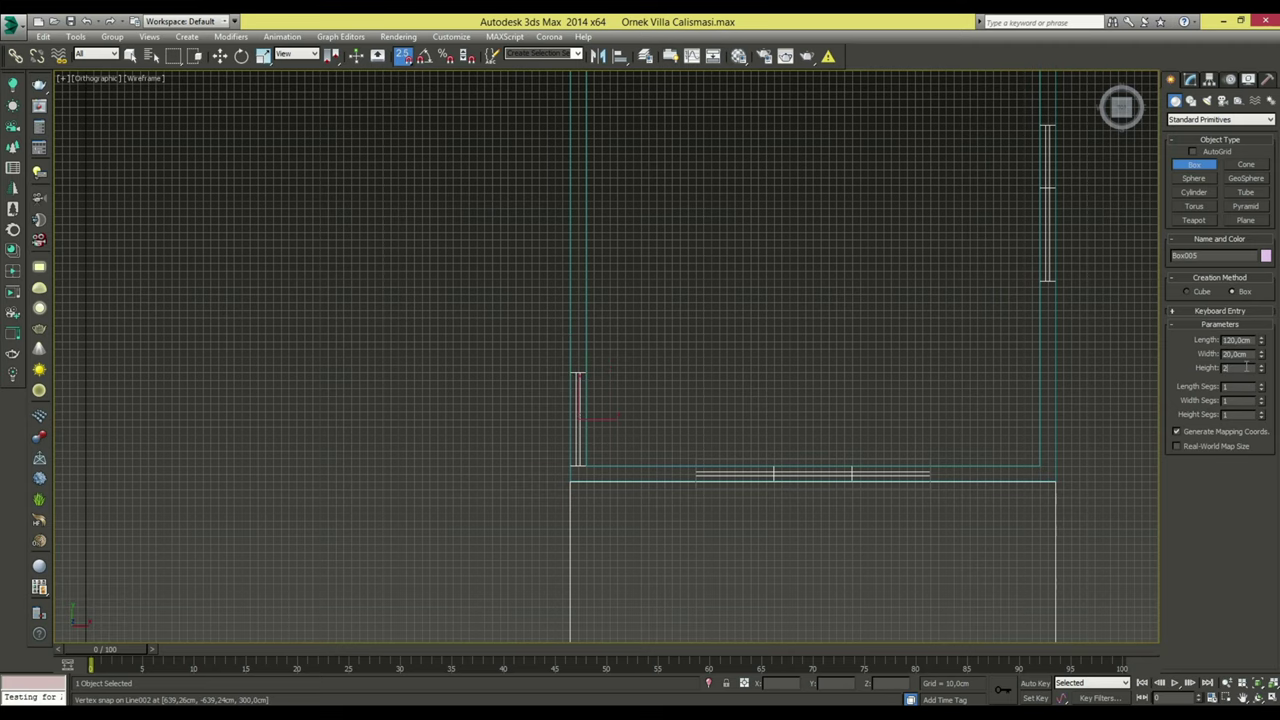
scroll(834, 426, down, 5)
scroll(665, 477, up, 5)
drag(636, 352, 665, 477)
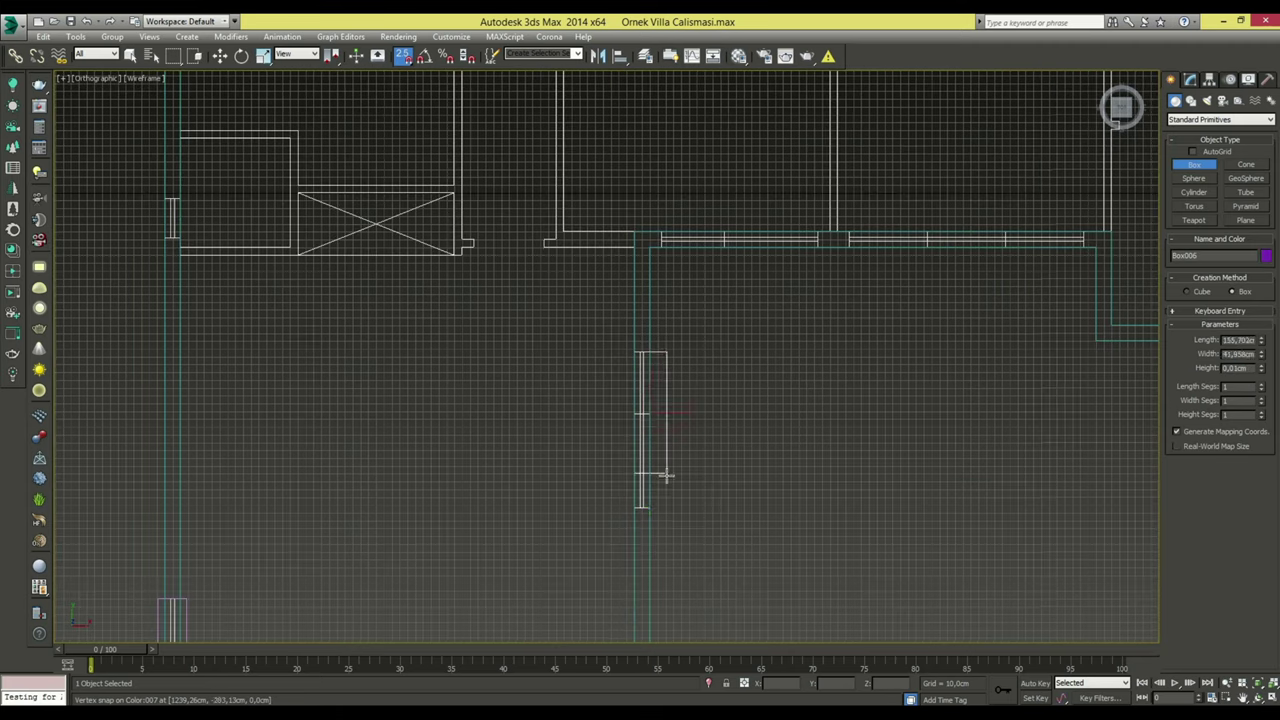
drag(642, 387, 629, 326)
scroll(629, 326, down, 3)
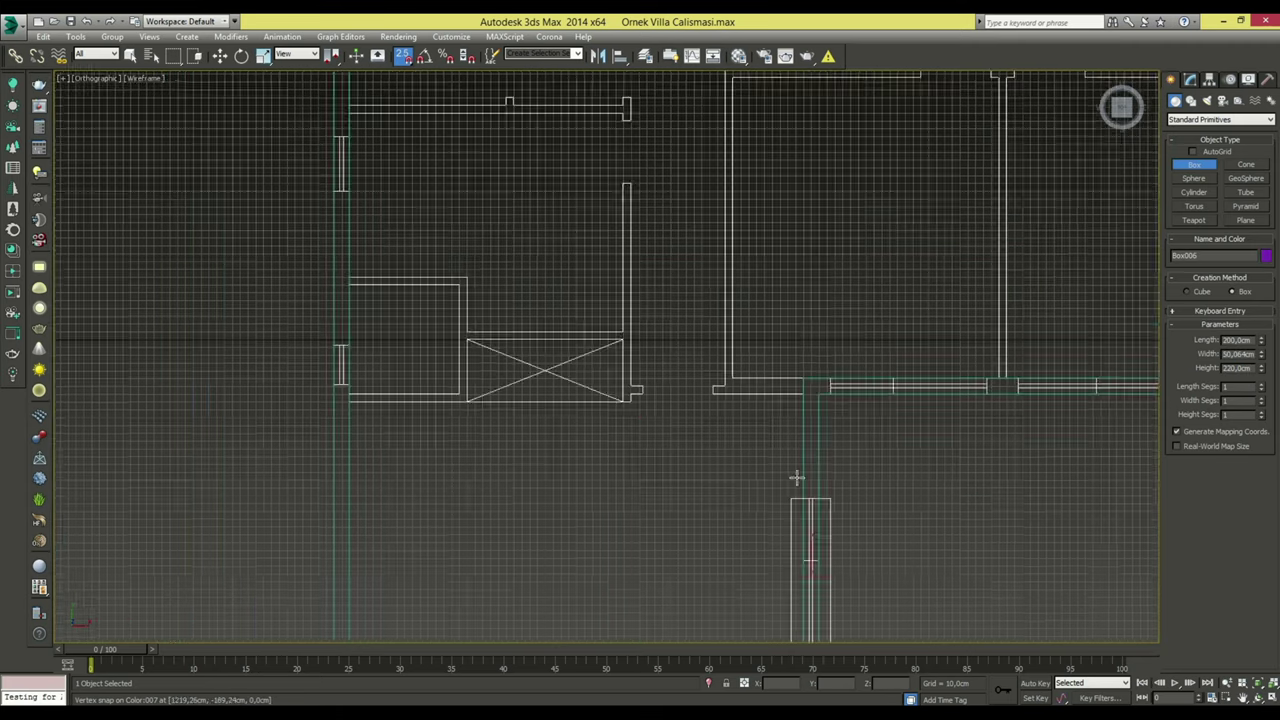
scroll(610, 390, up, 4)
click(610, 388)
drag(605, 388, 845, 405)
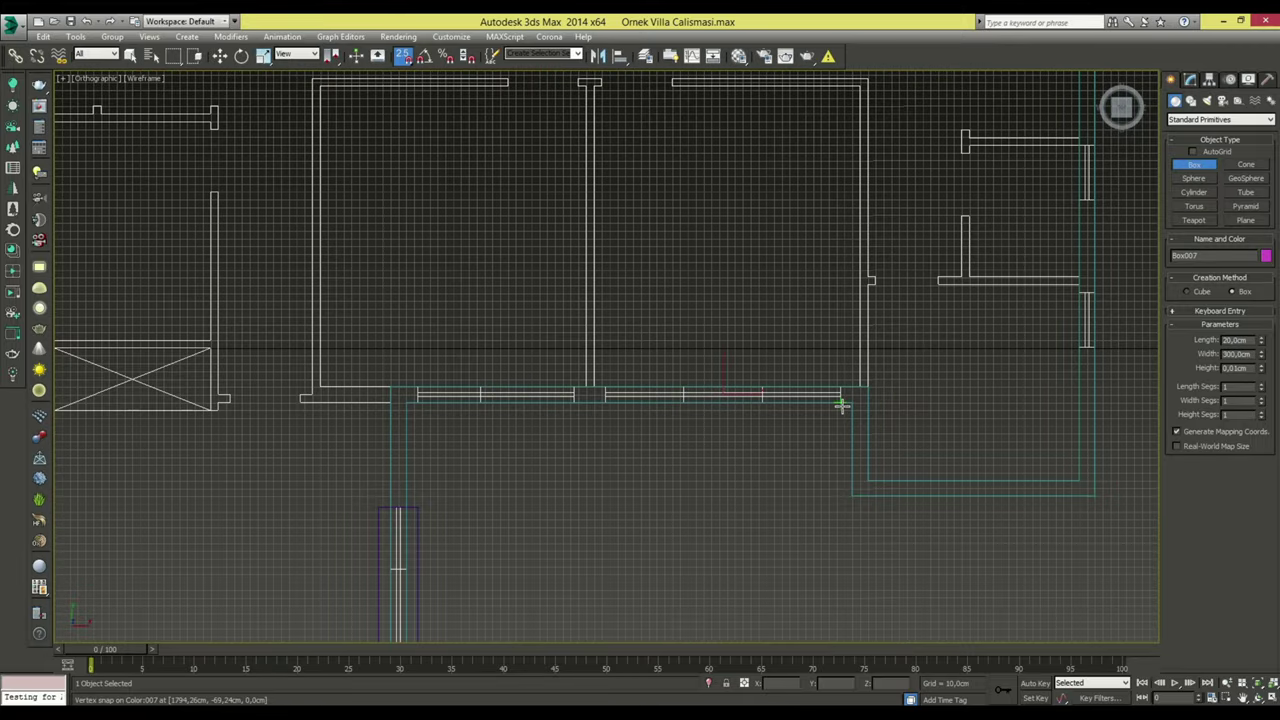
Draw another opening box and bring the staircase area into view.
drag(454, 390, 511, 390)
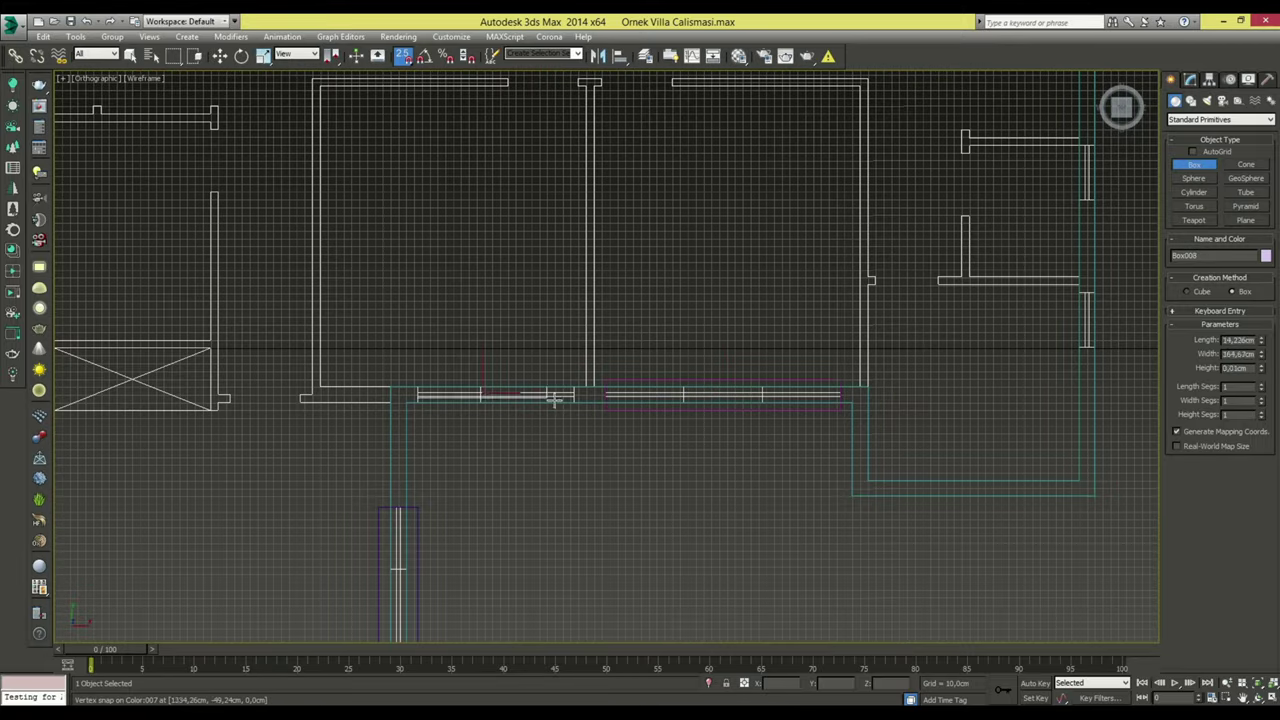
scroll(600, 354, down, 3)
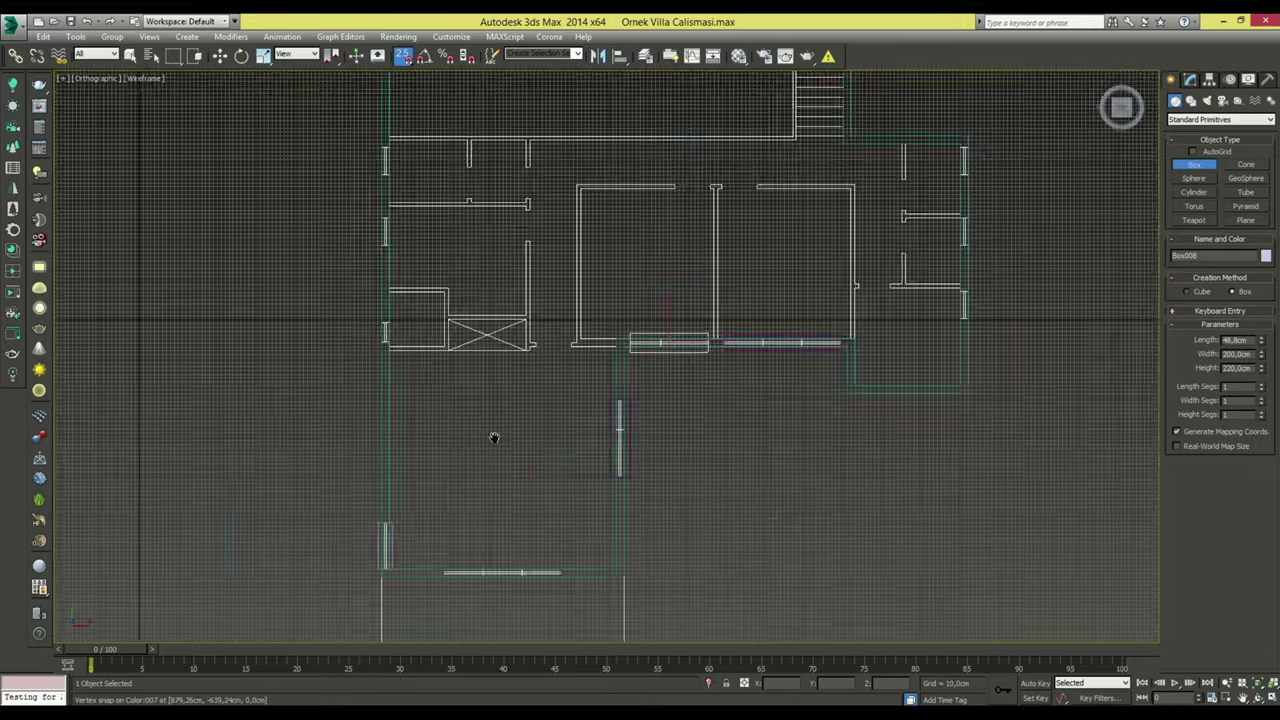
middle_drag(811, 297, 1038, 503)
scroll(500, 300, up, 2)
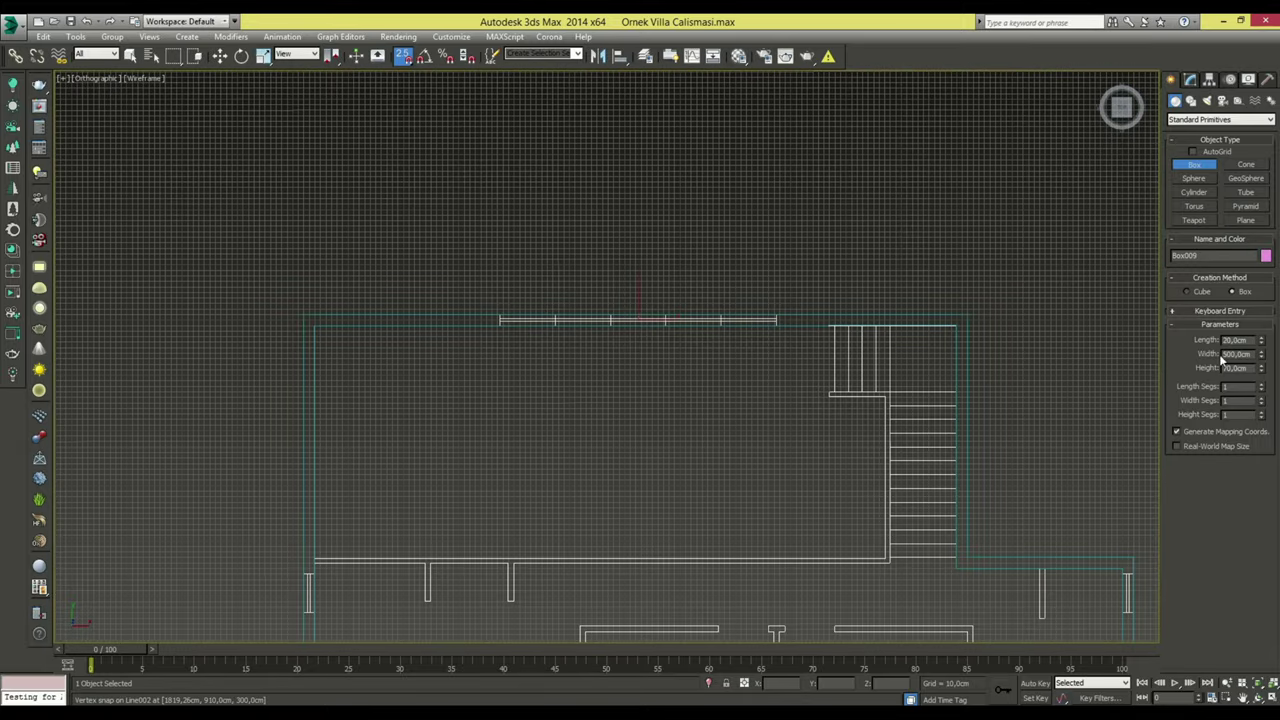
scroll(630, 260, up, 3)
scroll(628, 248, up, 2)
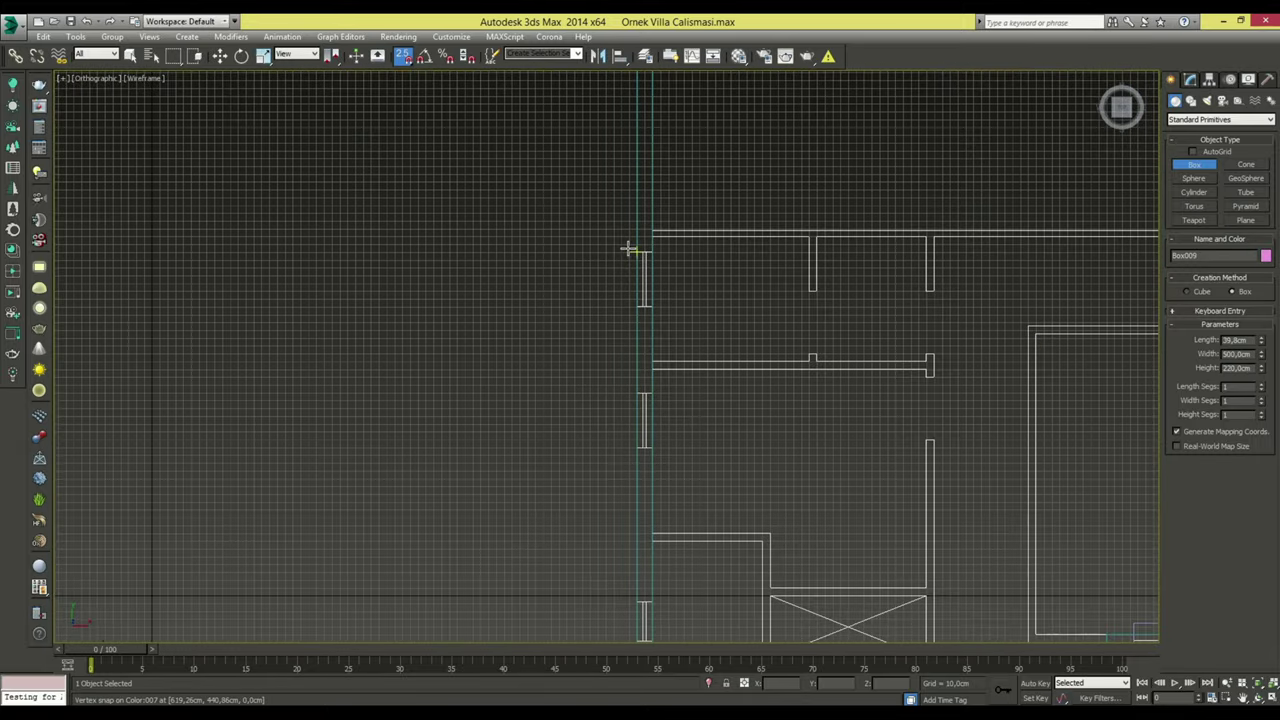
click(1236, 367)
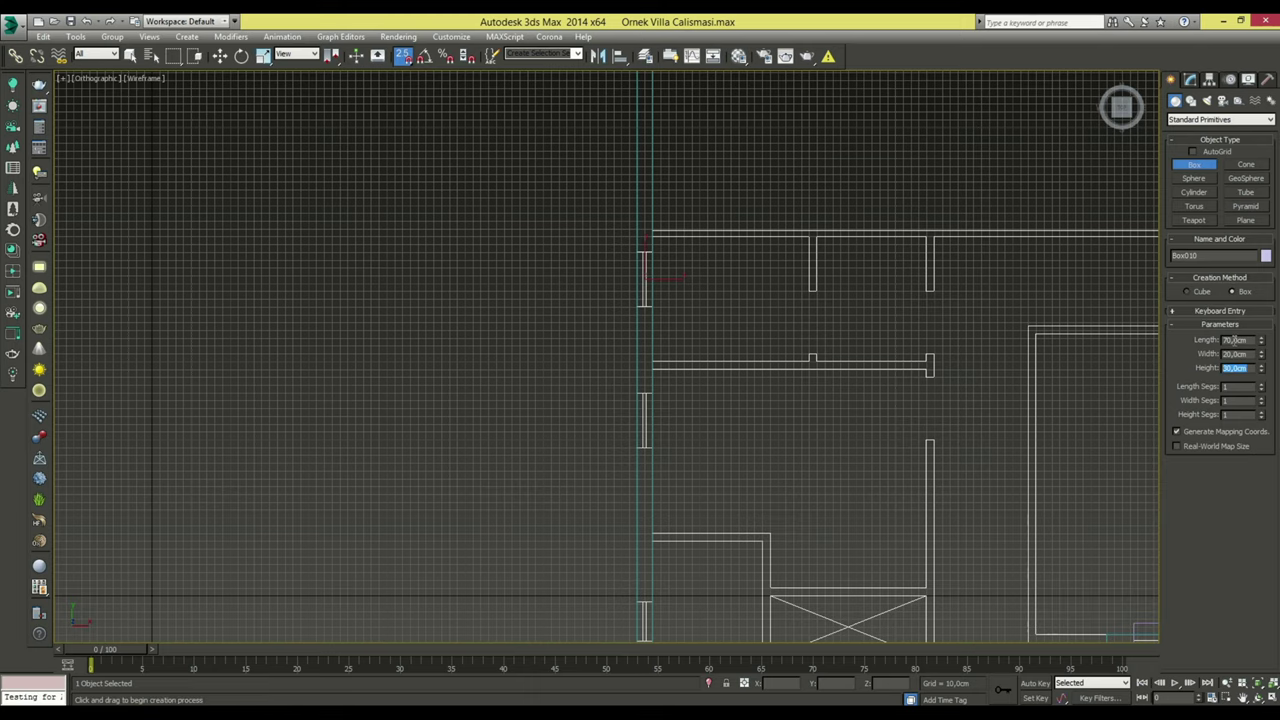
Draw boxes at two more windows on the staircase wall.
middle_drag(645, 418, 681, 388)
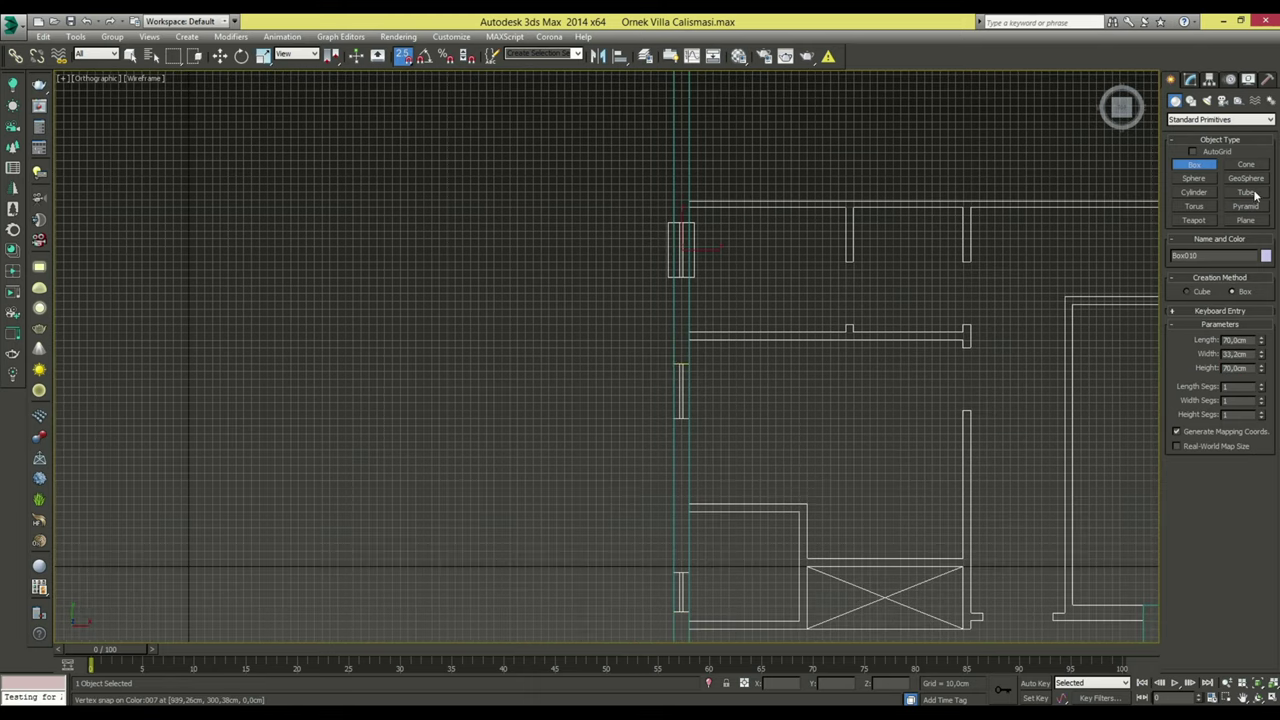
middle_drag(645, 549, 678, 421)
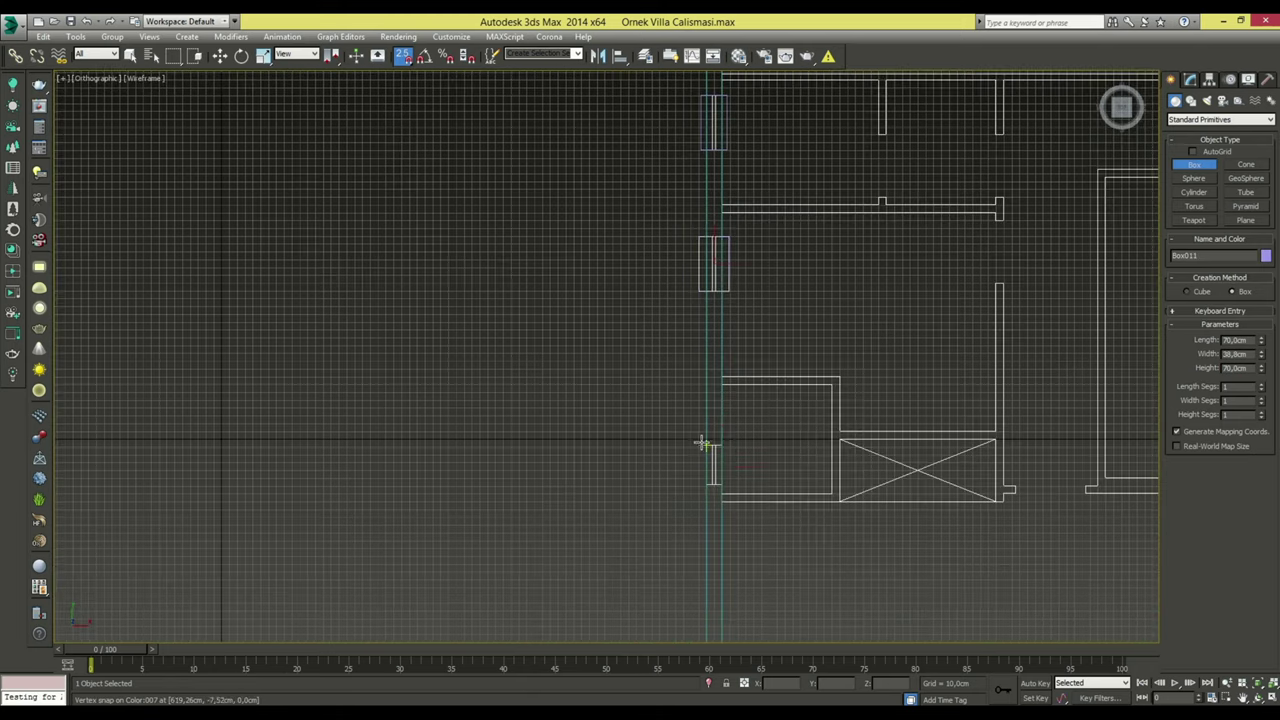
middle_drag(960, 480, 631, 409)
scroll(631, 409, down, 3)
scroll(522, 483, up, 5)
scroll(522, 483, down, 5)
scroll(668, 508, down, 2)
scroll(631, 331, down, 1)
scroll(620, 448, up, 1)
Clone the window box to the right wall opening and up to the corner opening.
key(w)
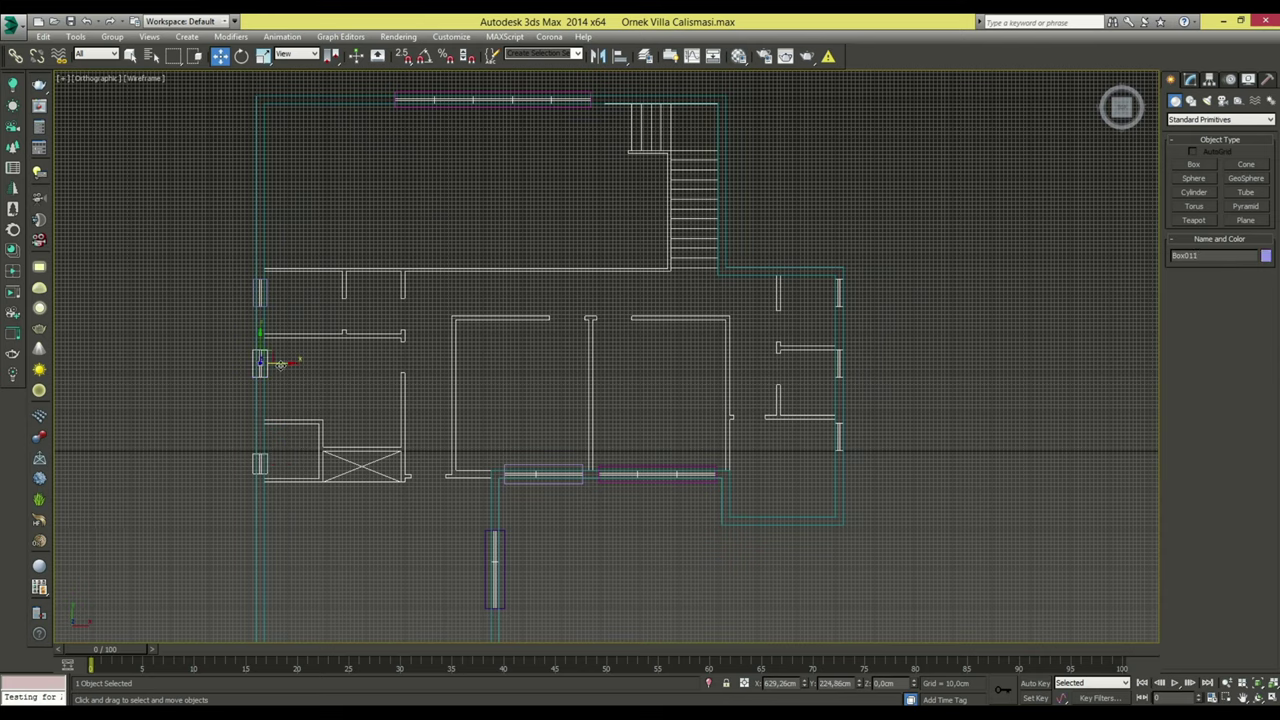
shift+drag(375, 363, 860, 363)
click(653, 428)
scroll(715, 378, up, 4)
scroll(708, 386, down, 2)
scroll(679, 386, up, 2)
shift+drag(666, 445, 660, 223)
key(Return)
With snapping on, clone the box down the wall into the next opening.
key(s)
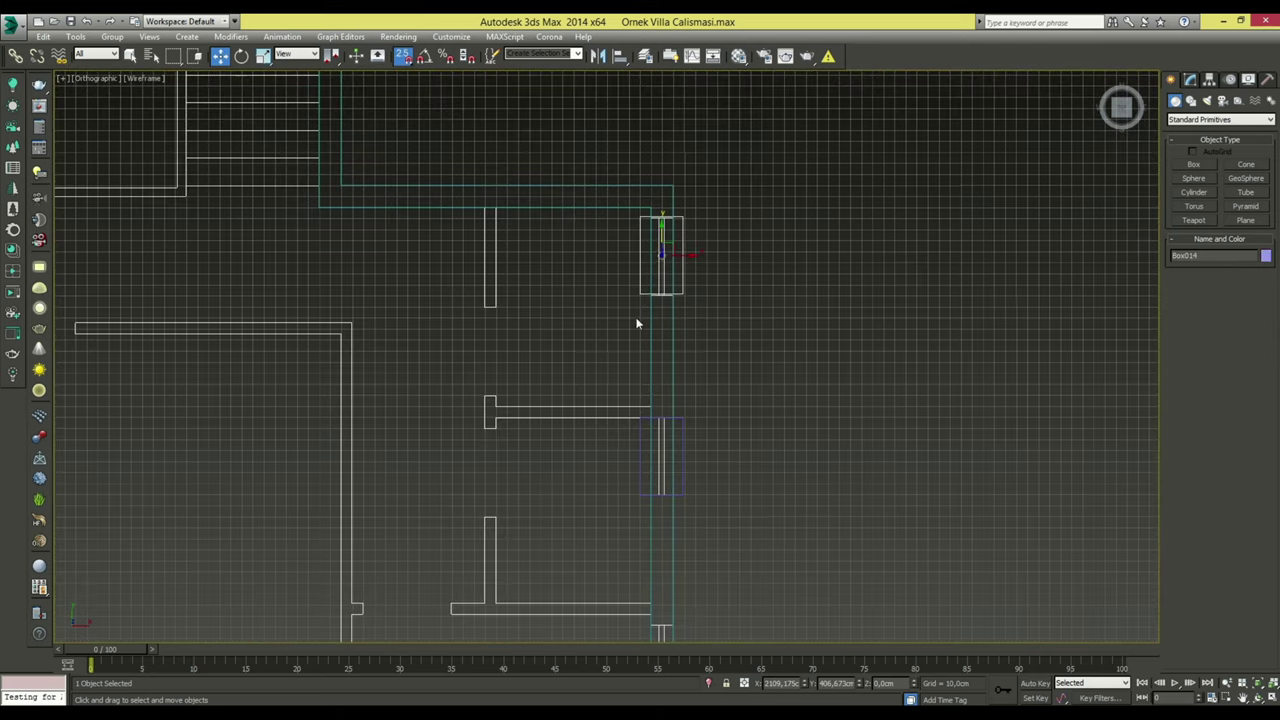
scroll(660, 223, up, 2)
scroll(671, 309, down, 4)
shift+drag(694, 345, 729, 471)
key(Return)
scroll(708, 420, down, 1)
scroll(698, 409, up, 2)
scroll(720, 450, down, 5)
Check the walls shaded in an angled view, then return to the Top view wireframe framing the green villa.
key(F3)
mouse_move(734, 500)
alt+middle_down()
mouse_move(760, 420)
mouse_move(731, 397)
mouse_move(557, 443)
mouse_move(698, 372)
alt+middle_up()
key(t)
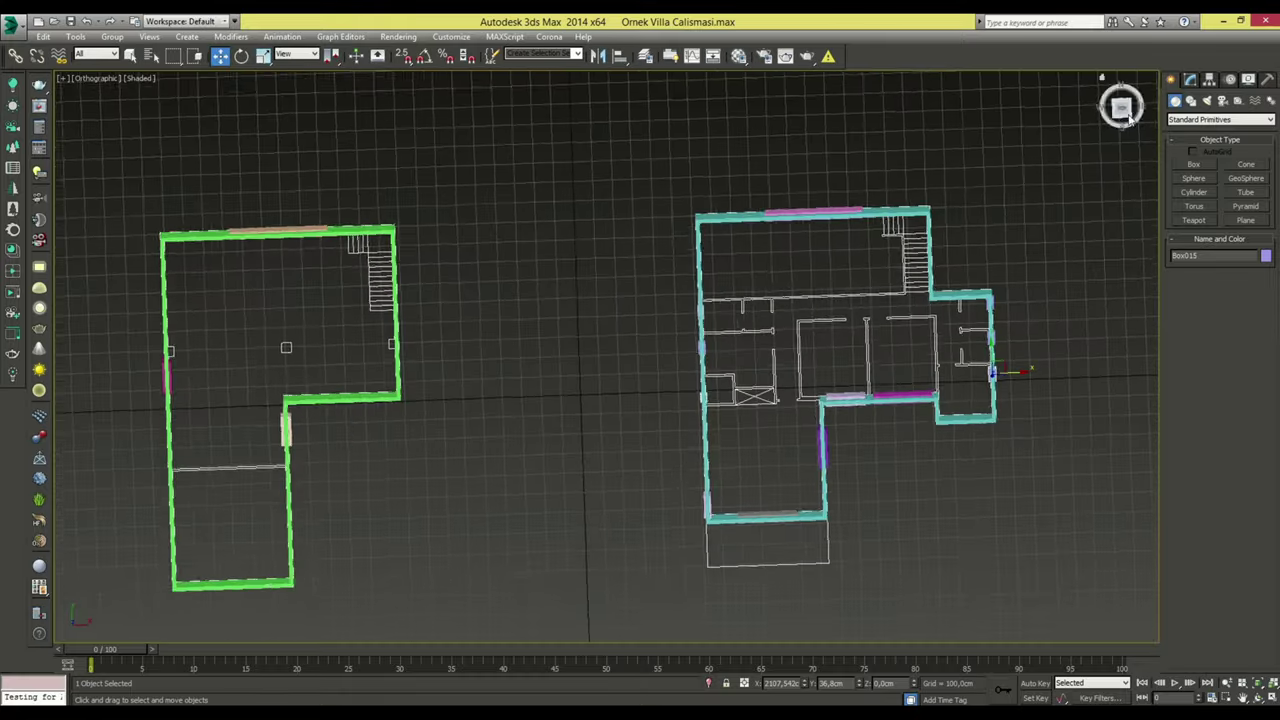
key(z)
key(F3)
scroll(726, 432, down, 2)
scroll(429, 354, up, 5)
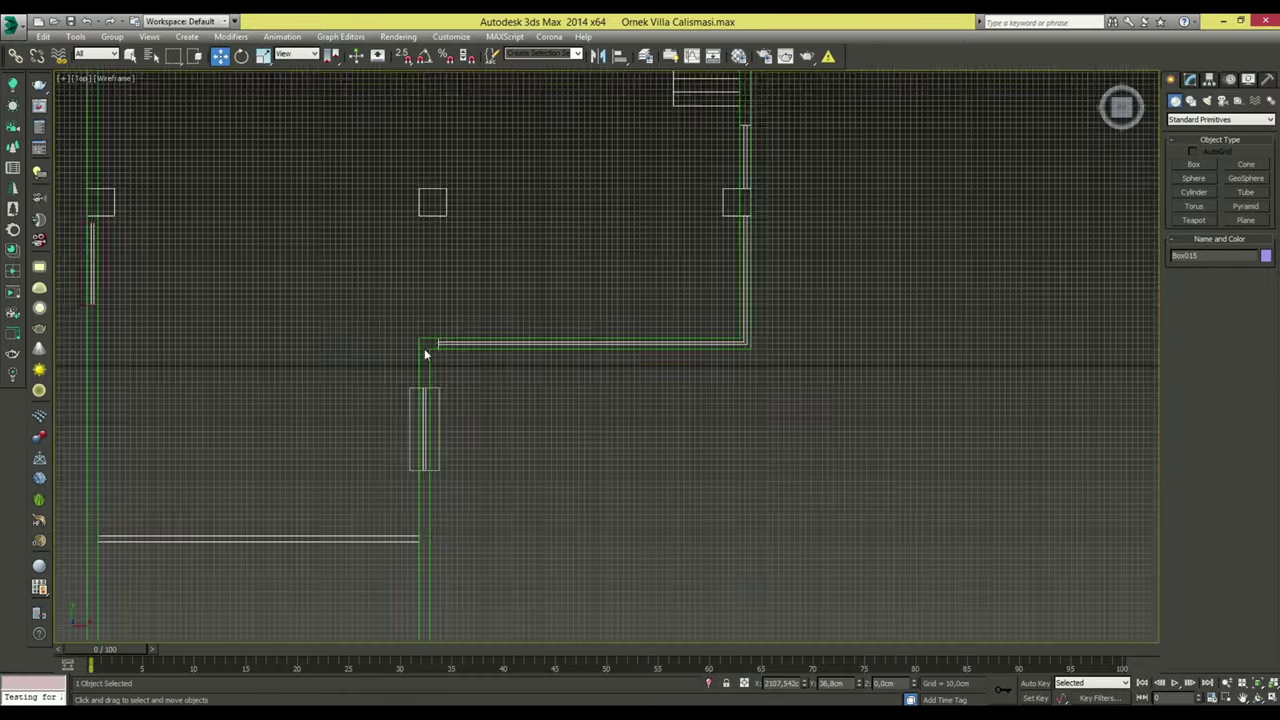
Draw a new box snapped from the green villa's wall corner with height 220 cm.
click(1193, 164)
scroll(422, 449, down, 3)
key(s)
drag(342, 437, 778, 440)
text(220)
key(Return)
Turn snapping off and make a copy of the box rotated 90°.
middle_drag(894, 386, 850, 402)
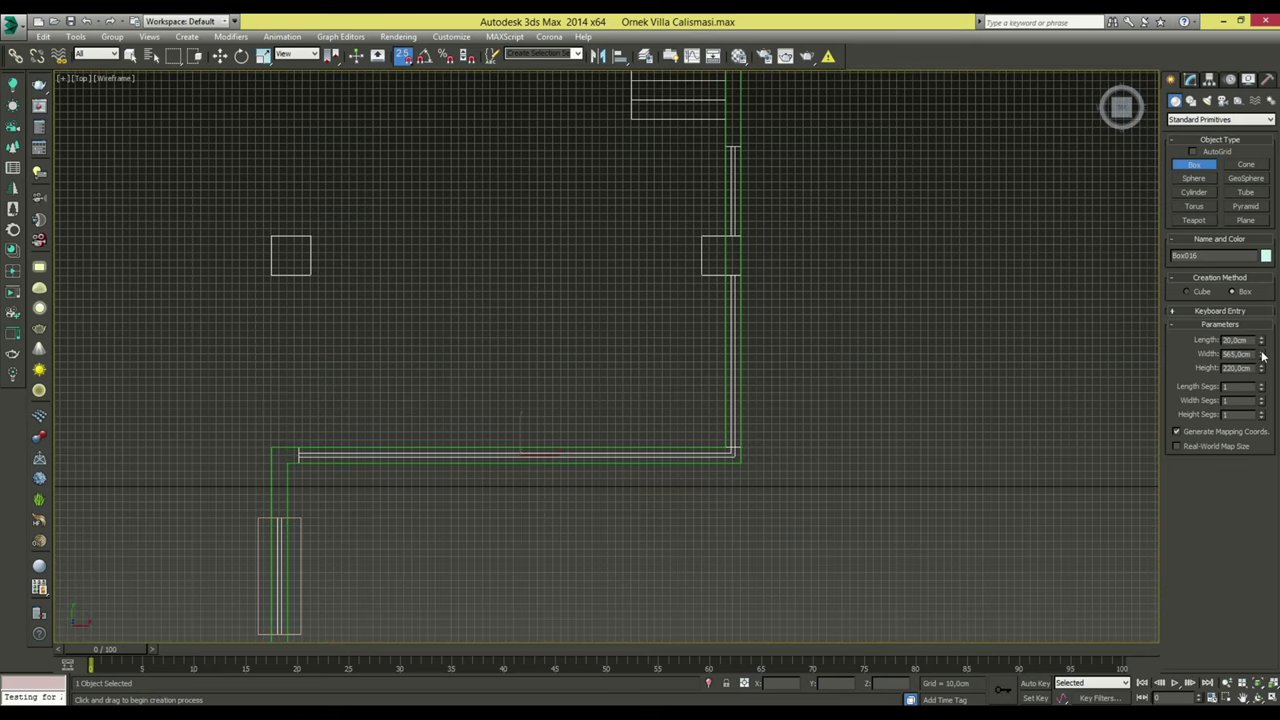
key(w)
scroll(669, 380, up, 4)
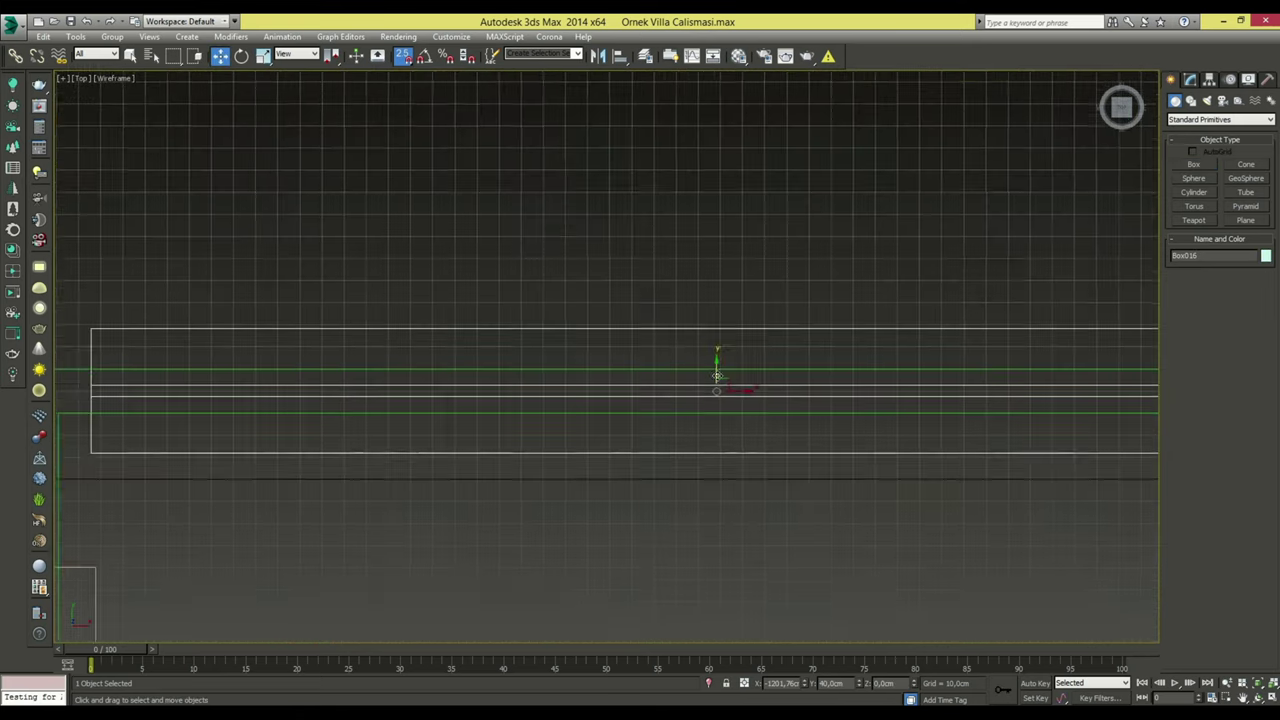
key(s)
scroll(717, 391, down, 2)
scroll(722, 398, down, 2)
key(e)
mouse_move(540, 404)
shift+mouse_down()
mouse_move(535, 434)
mouse_move(563, 443)
shift+mouse_up()
key(Return)
Move the rotated copy onto the right wall's opening and set its width to 254.25.
key(w)
scroll(546, 409, down, 4)
mouse_move(494, 541)
mouse_down()
mouse_move(654, 469)
mouse_move(648, 426)
mouse_up()
scroll(640, 410, up, 2)
click(1190, 79)
middle_drag(1103, 448, 1140, 371)
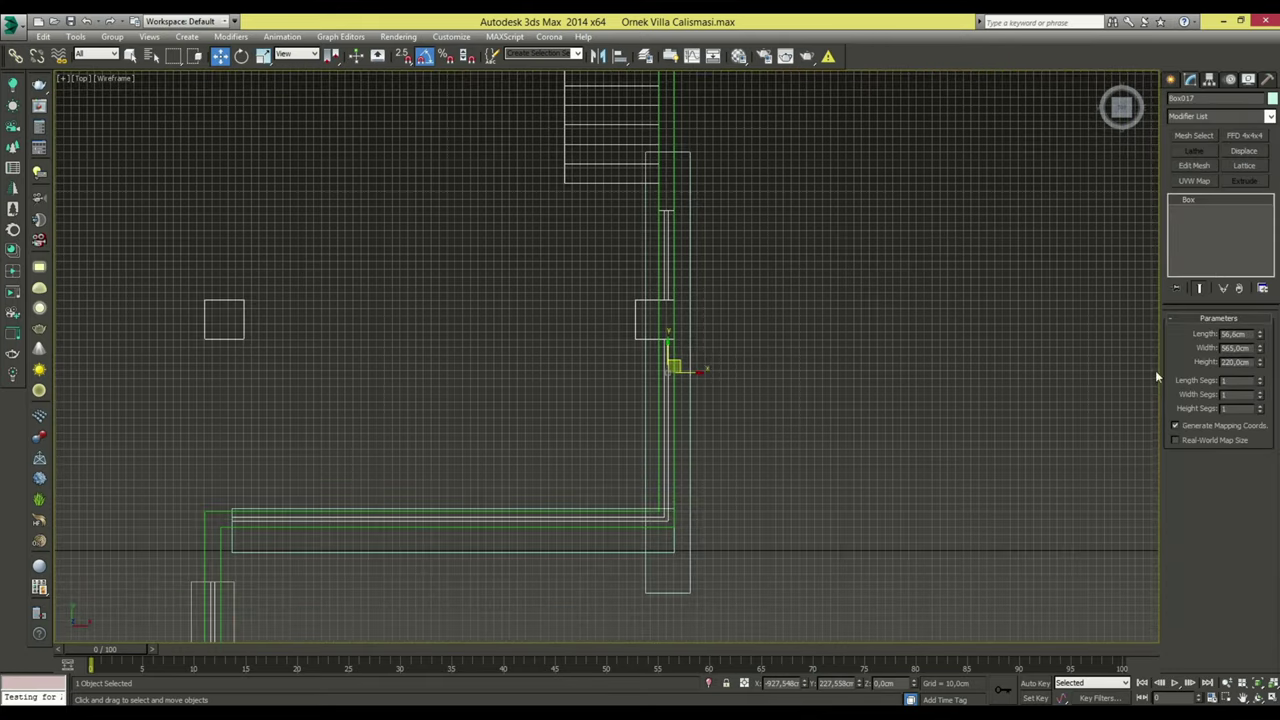
drag(673, 366, 667, 540)
middle_drag(667, 540, 681, 380)
drag(1259, 347, 1259, 400)
drag(698, 375, 698, 259)
Clone the box to the next right-wall opening and set its width to 115 cm.
middle_drag(704, 254, 704, 500)
shift+drag(690, 460, 743, 180)
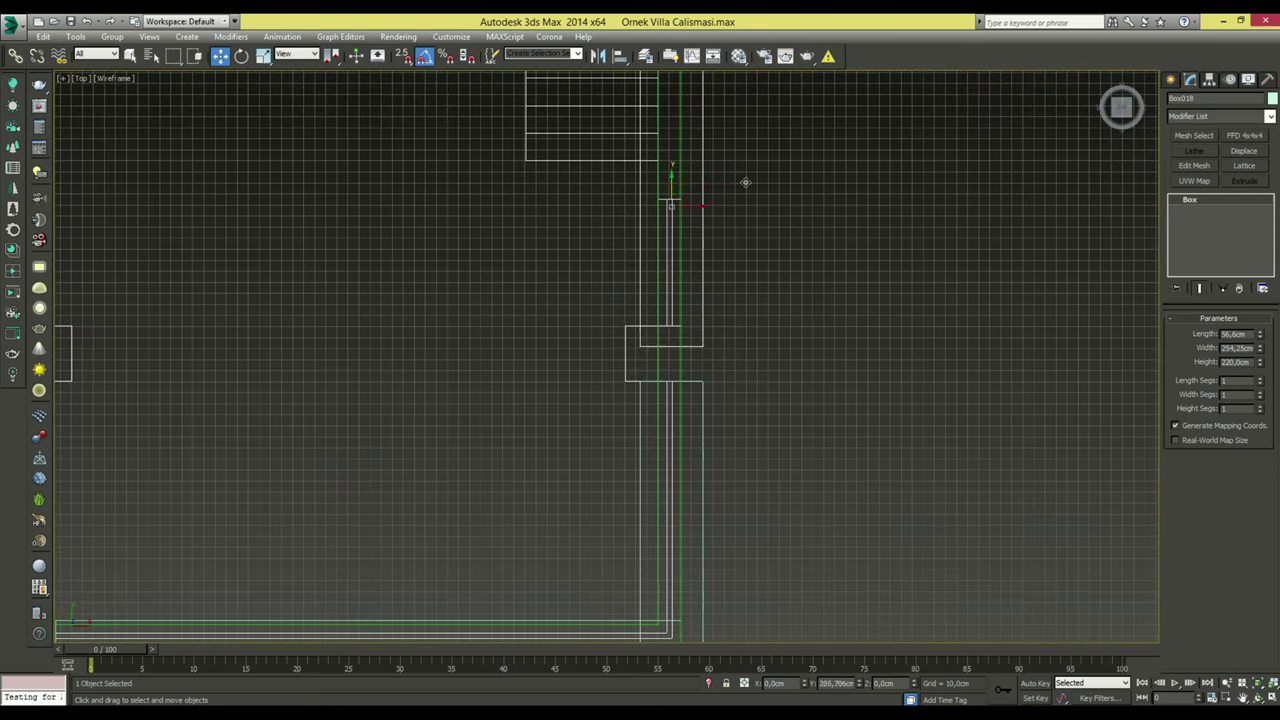
click(643, 420)
middle_drag(643, 420, 658, 530)
drag(1258, 362, 1265, 383)
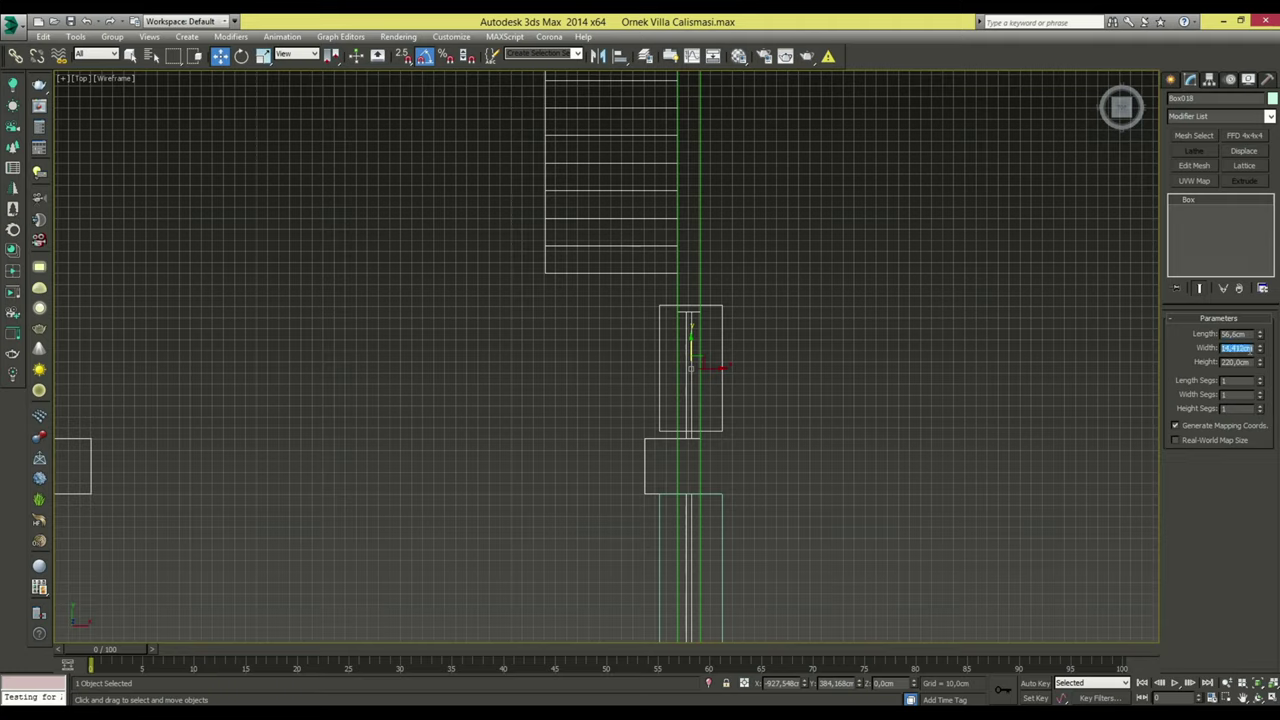
text(115)
key(Return)
Show the walls as shaded solids and orbit into an angled 3D view of both villas.
scroll(681, 376, up, 4)
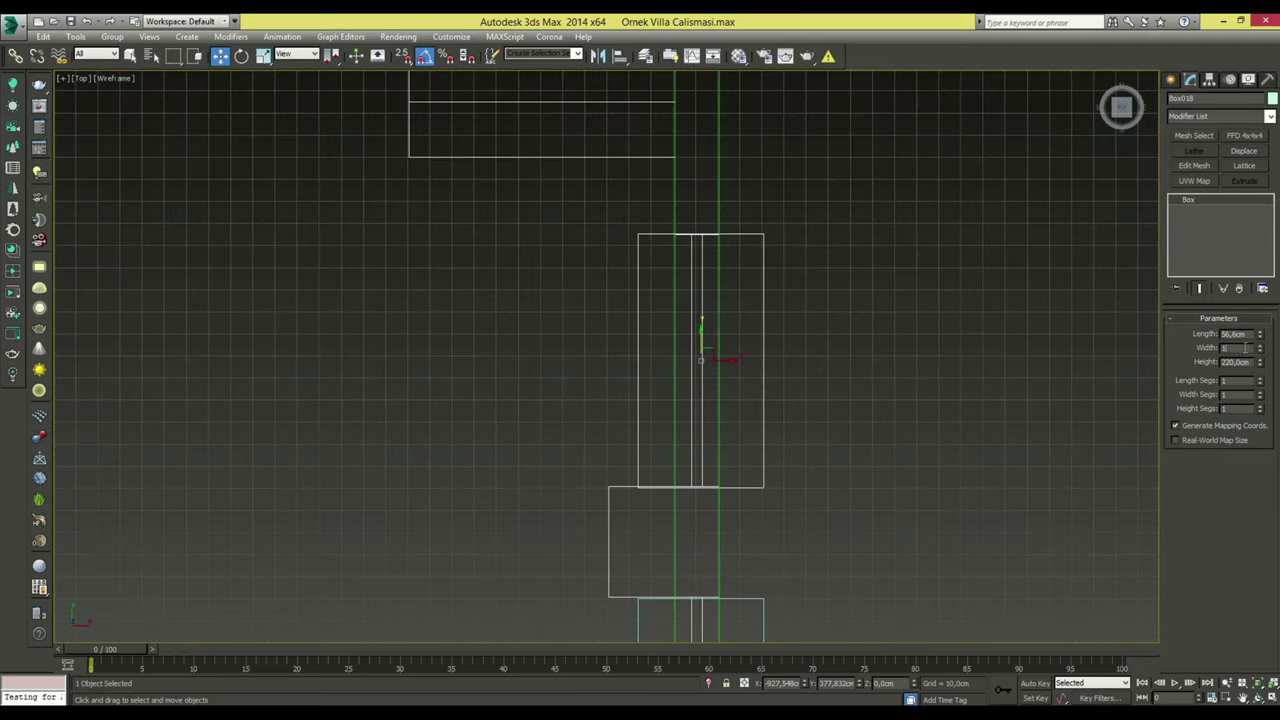
key(F3)
scroll(791, 491, down, 5)
scroll(734, 434, down, 5)
scroll(723, 477, down, 4)
scroll(646, 445, down, 3)
mouse_move(646, 445)
alt+middle_down()
mouse_move(694, 360)
mouse_move(760, 363)
mouse_move(737, 334)
mouse_move(782, 301)
mouse_move(757, 290)
alt+middle_up()
Set the small 50 cm Box012 on the cyan villa's wall to a Z height of 170 cm.
scroll(740, 322, up, 3)
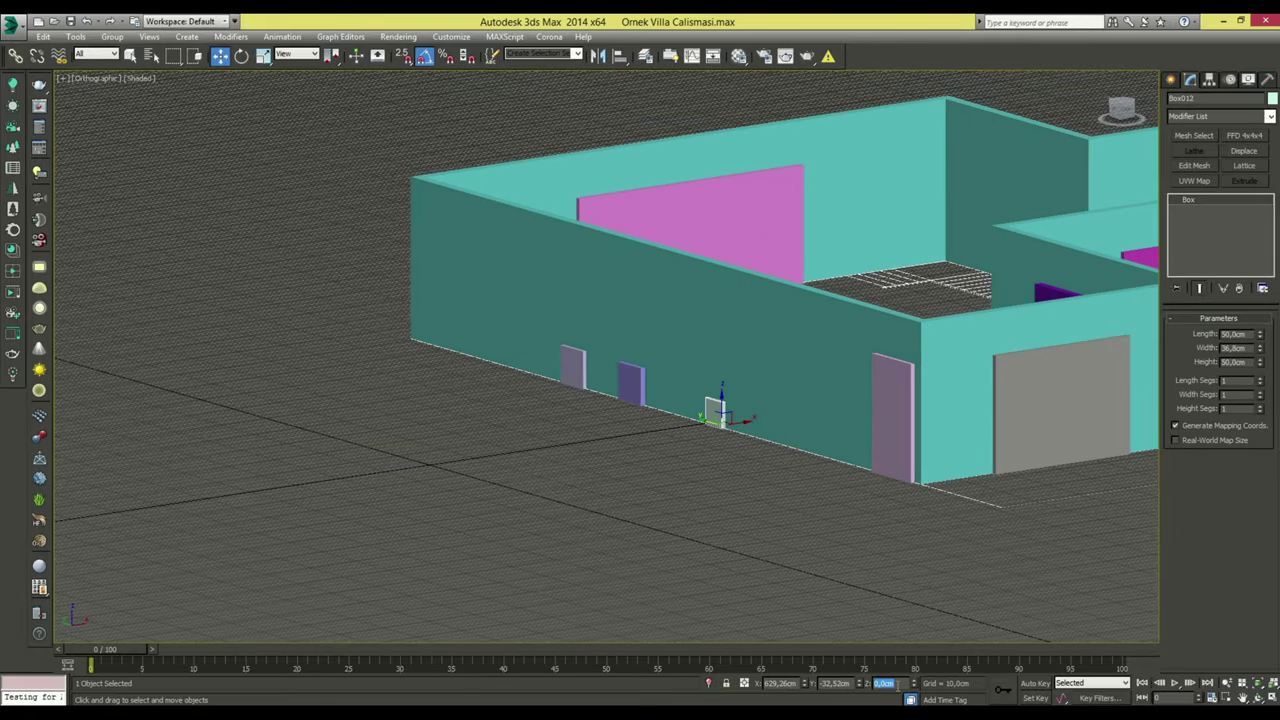
text(170)
key(Return)
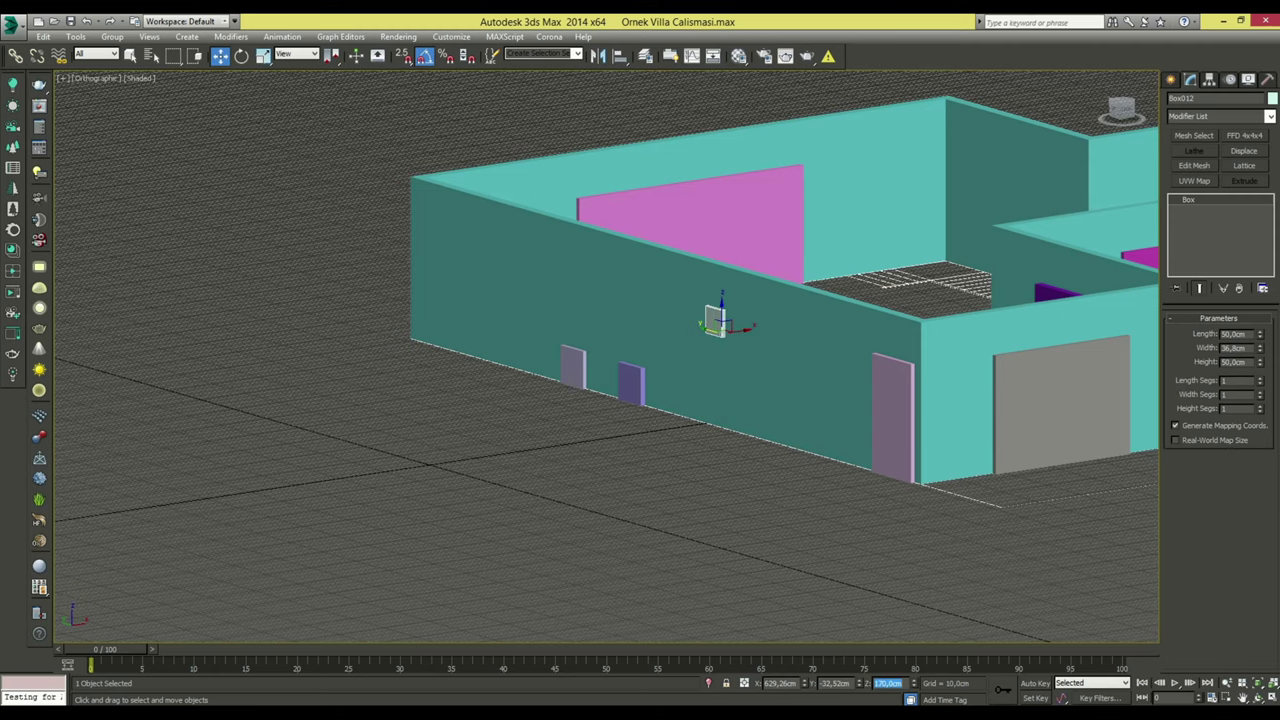